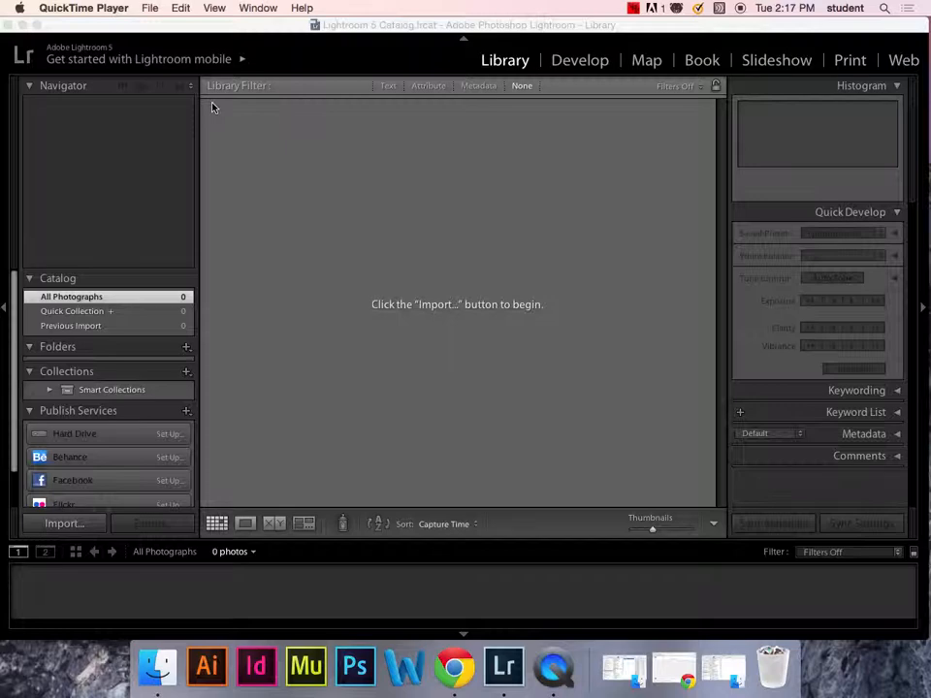
- Start an import with Desktop > 04.02-08.14 Mexico as the source and show its subfolders
click(84, 524)
click(81, 524)
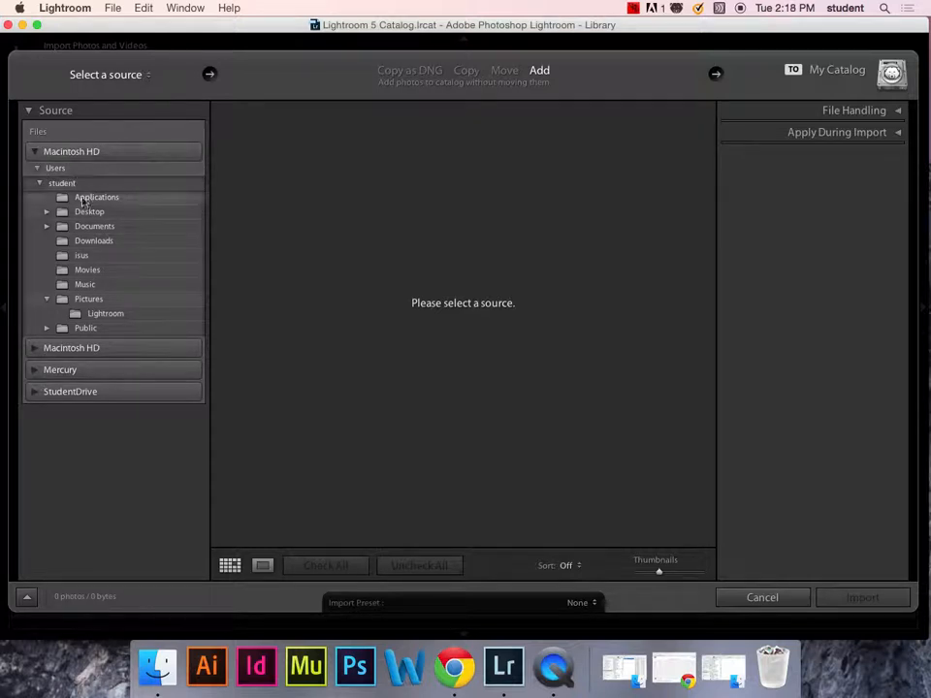
click(47, 212)
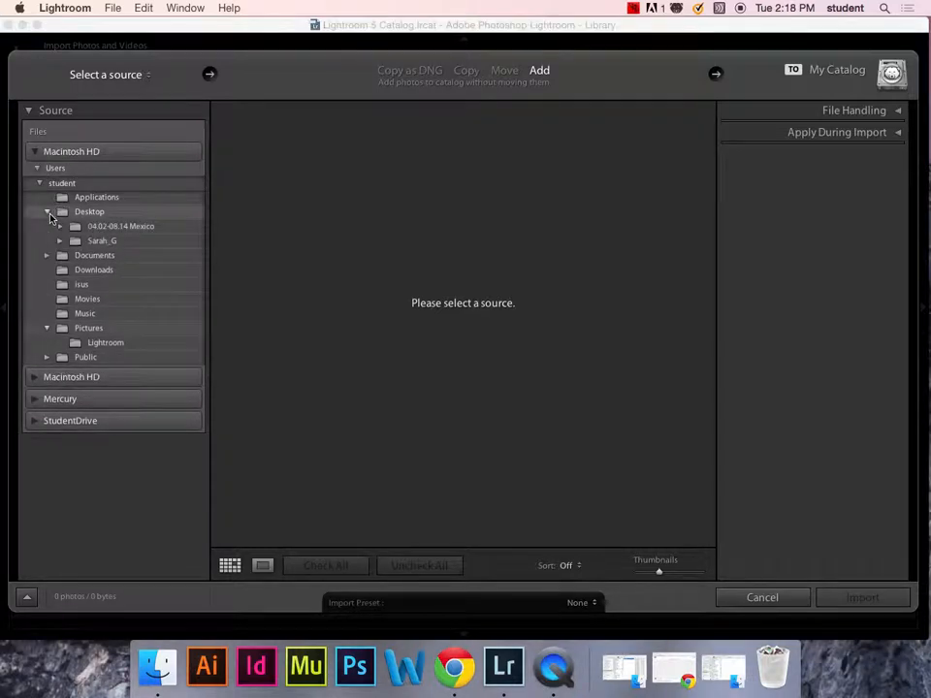
click(102, 229)
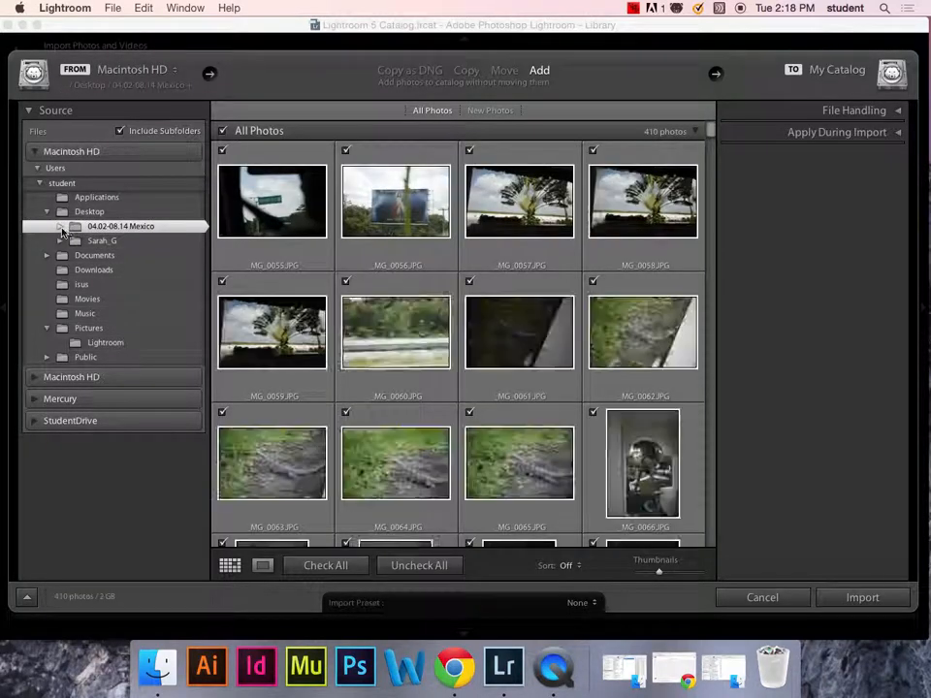
click(60, 227)
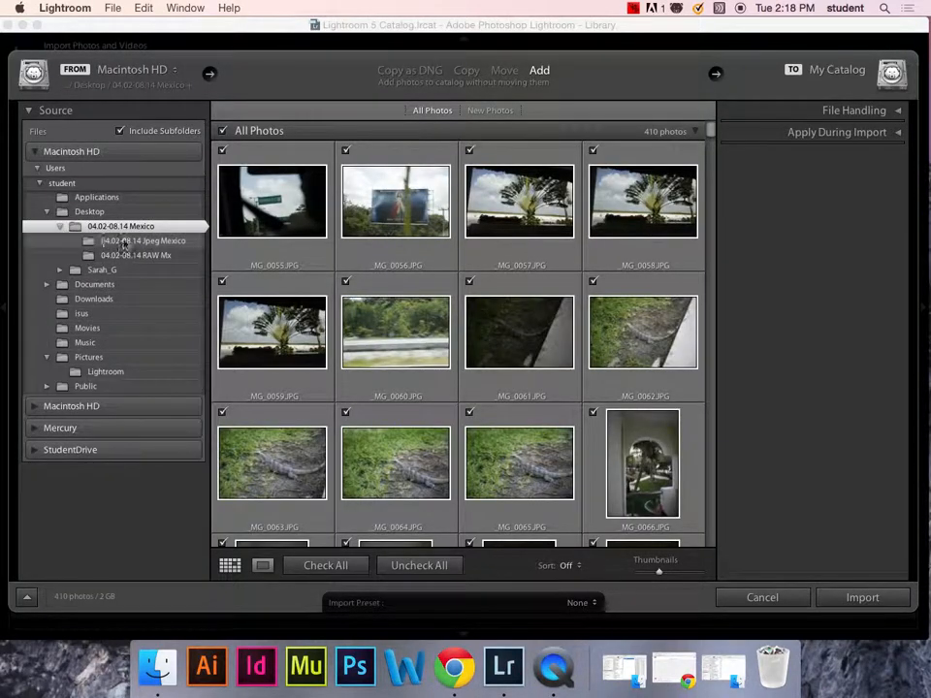
- Select the 04.02-08.14 RAW Mx subfolder and scroll through its 61 photo previews
click(165, 255)
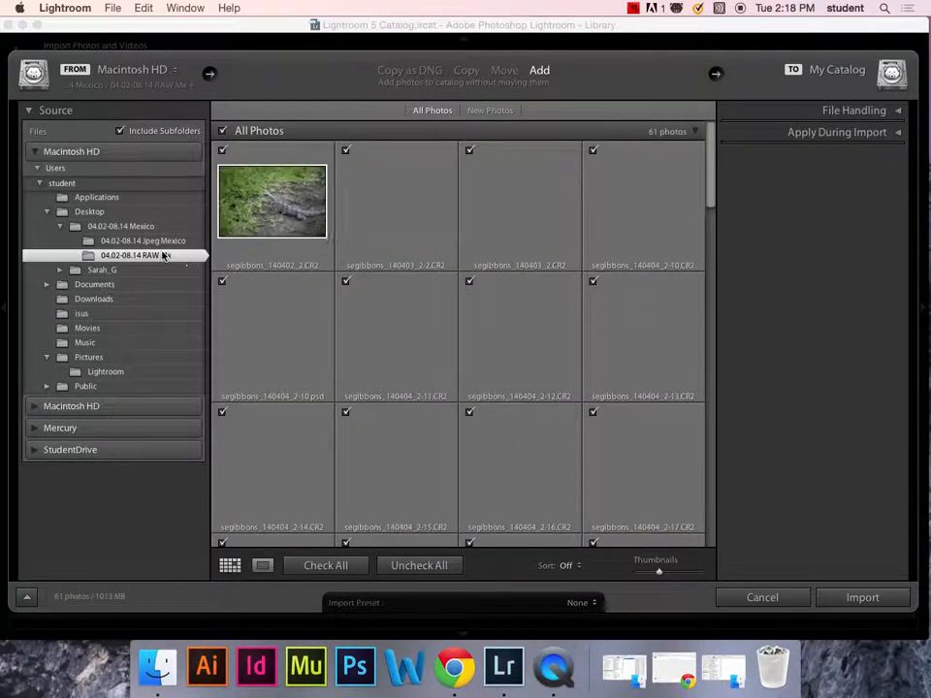
drag(709, 188, 724, 609)
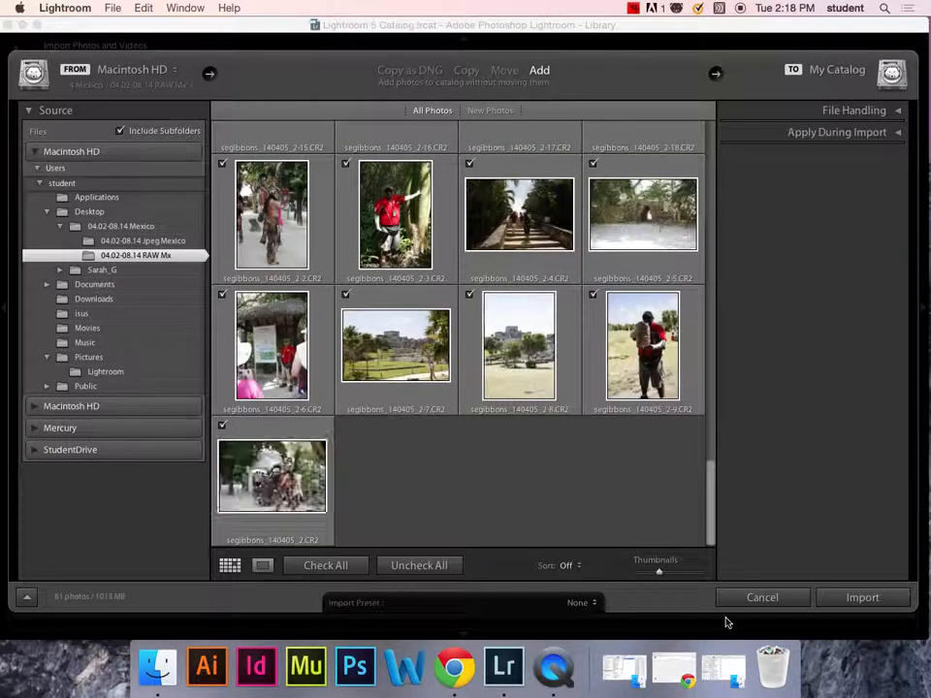
drag(711, 533, 717, 52)
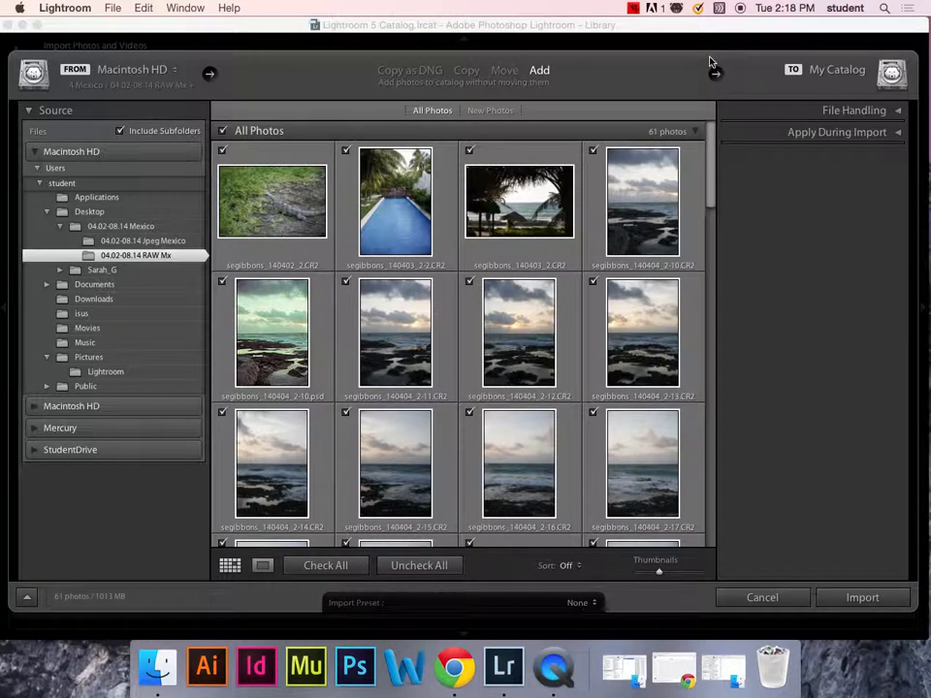
- Switch the import to Move and choose DAM Class on the Mercury drive as destination
click(505, 72)
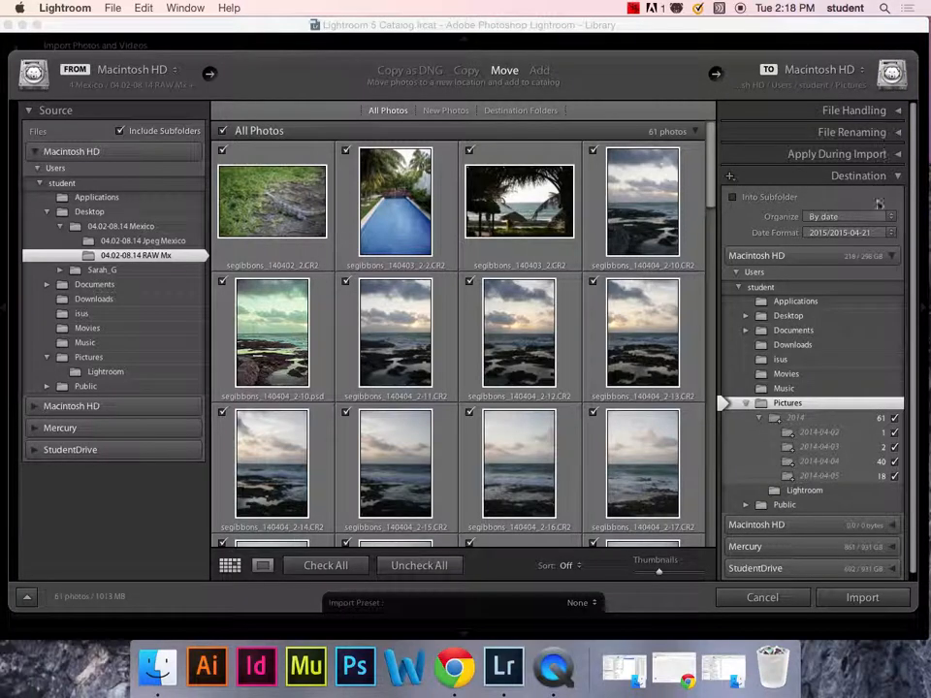
click(898, 257)
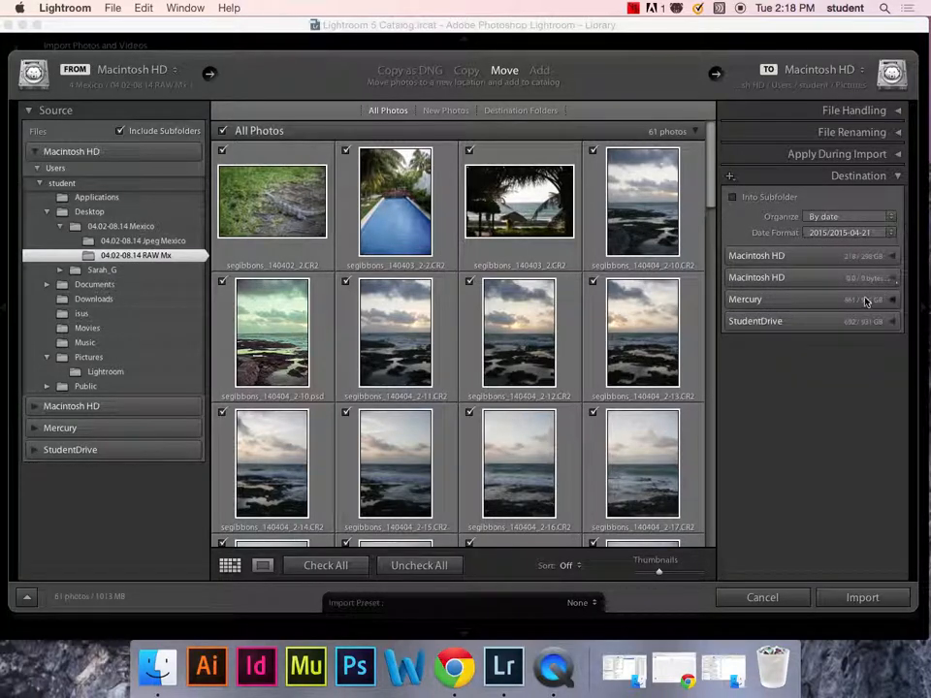
click(890, 301)
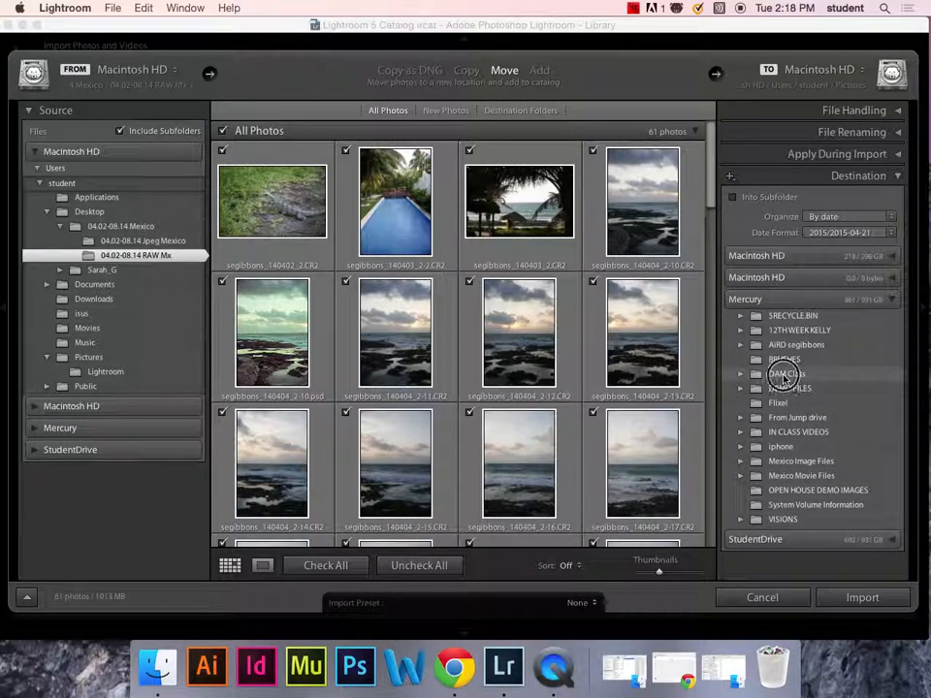
click(785, 375)
click(741, 375)
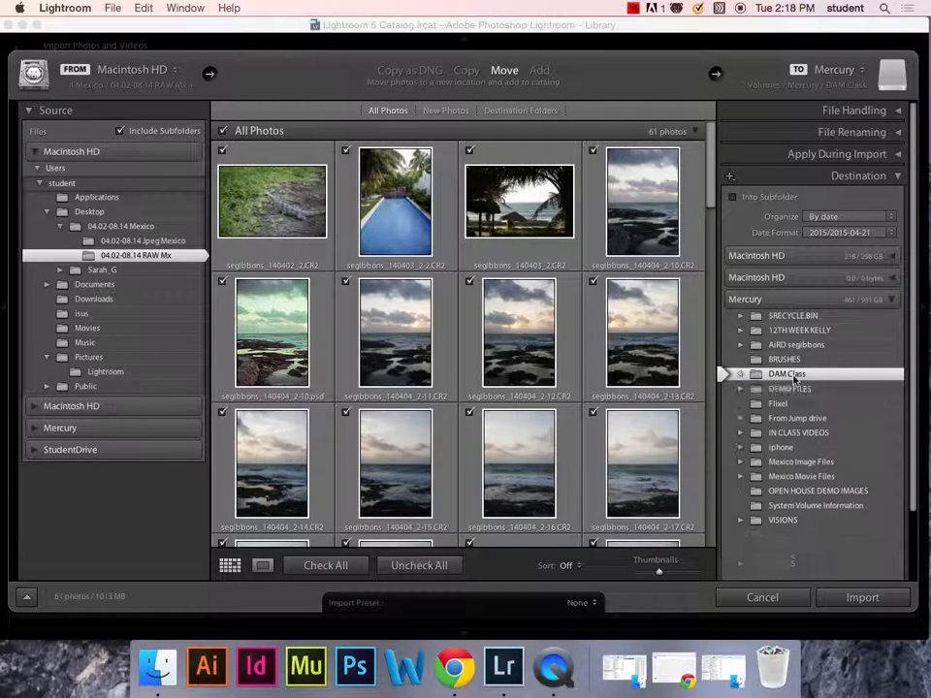
drag(796, 26, 714, 400)
- Create a folder named NEW CAT 4.21 on the Mercury drive in Finder, then return to Lightroom
double_click(887, 136)
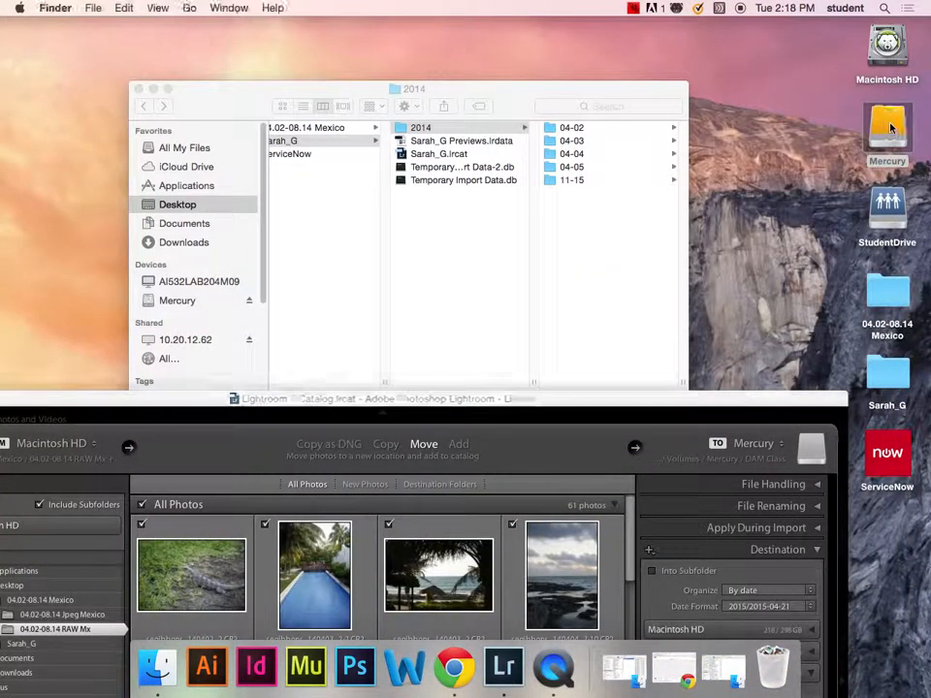
drag(245, 129, 219, 104)
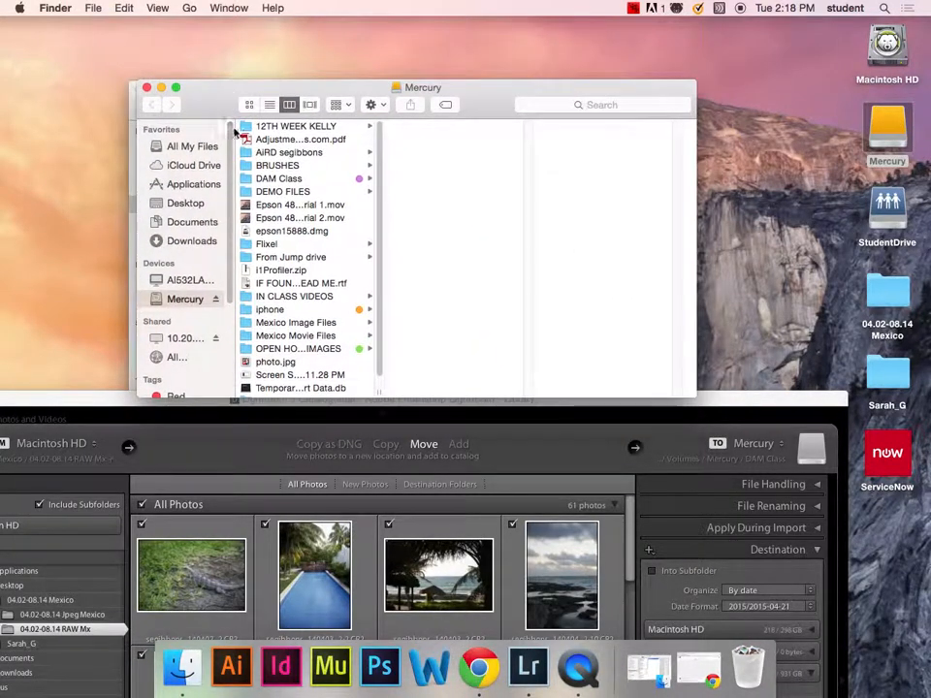
key(super+shift+n)
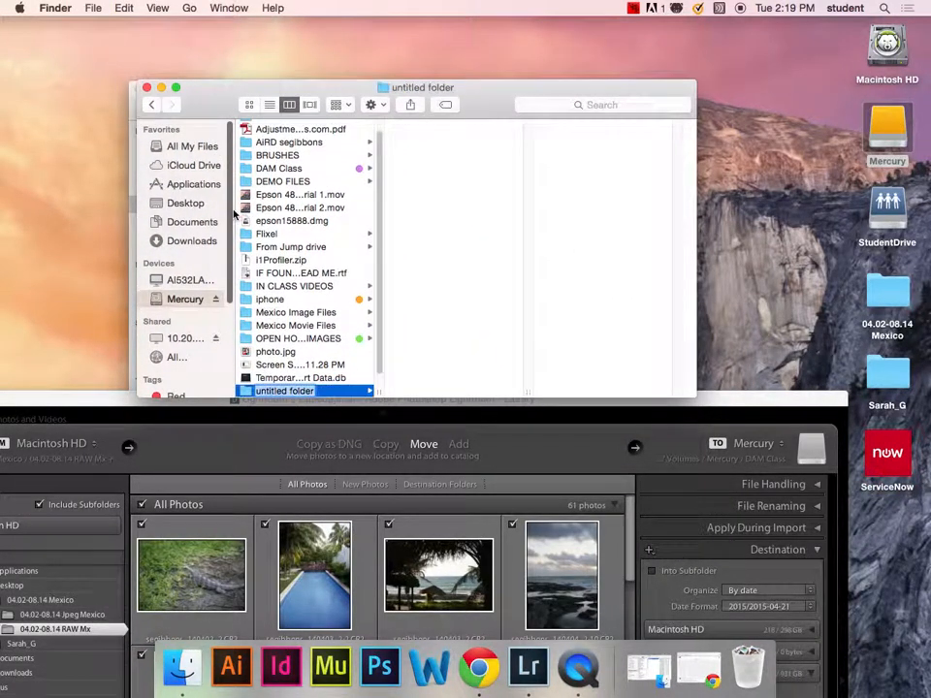
text(NE)
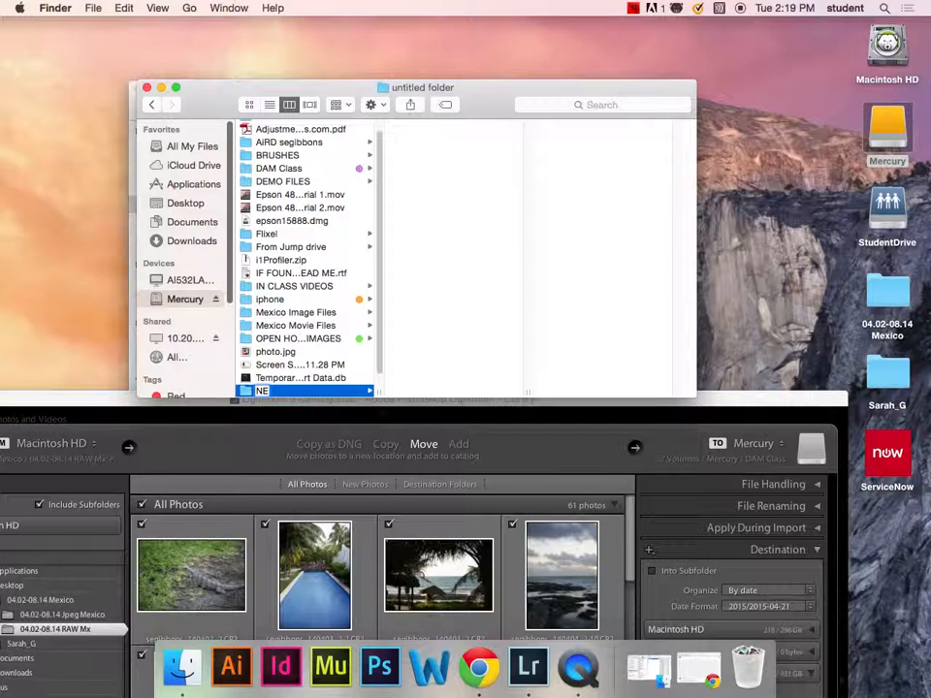
text(W C)
key(Return)
drag(789, 400, 849, 15)
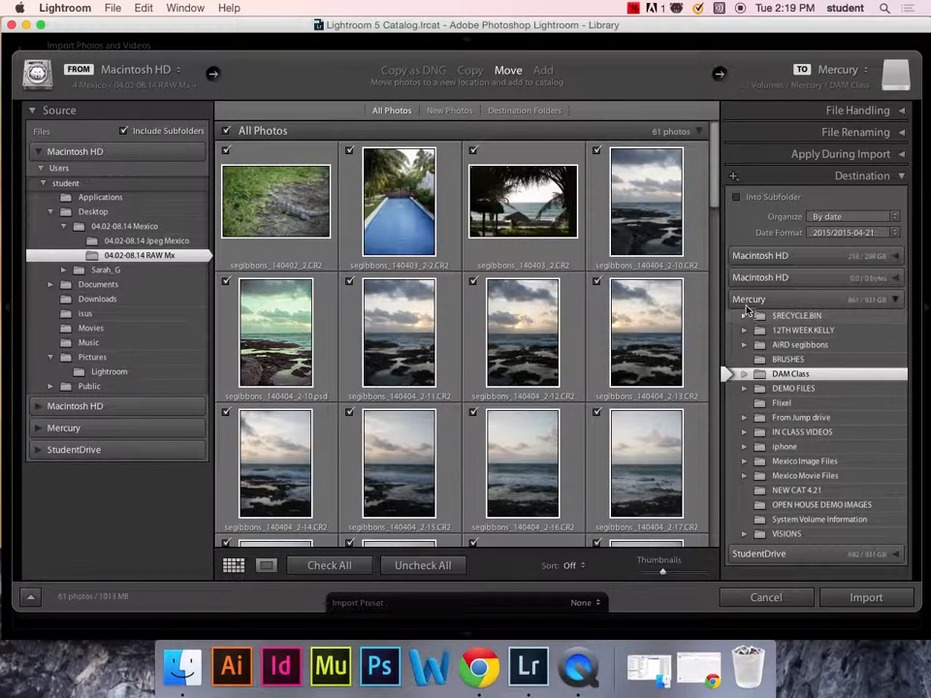
- Set the import destination to the NEW CAT 4.21 folder on Mercury
click(756, 300)
click(896, 299)
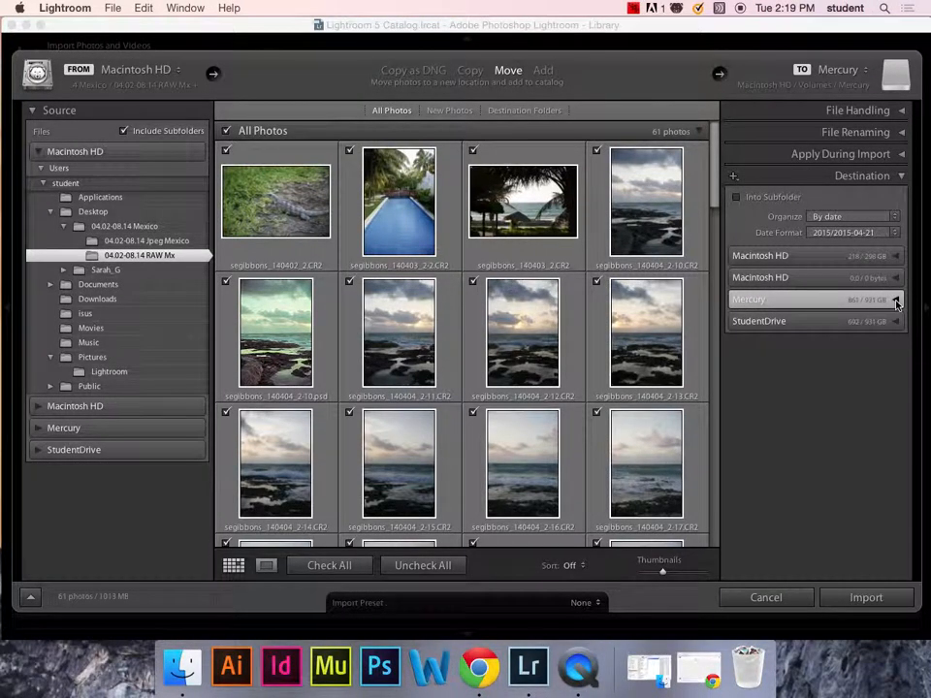
click(813, 279)
click(896, 255)
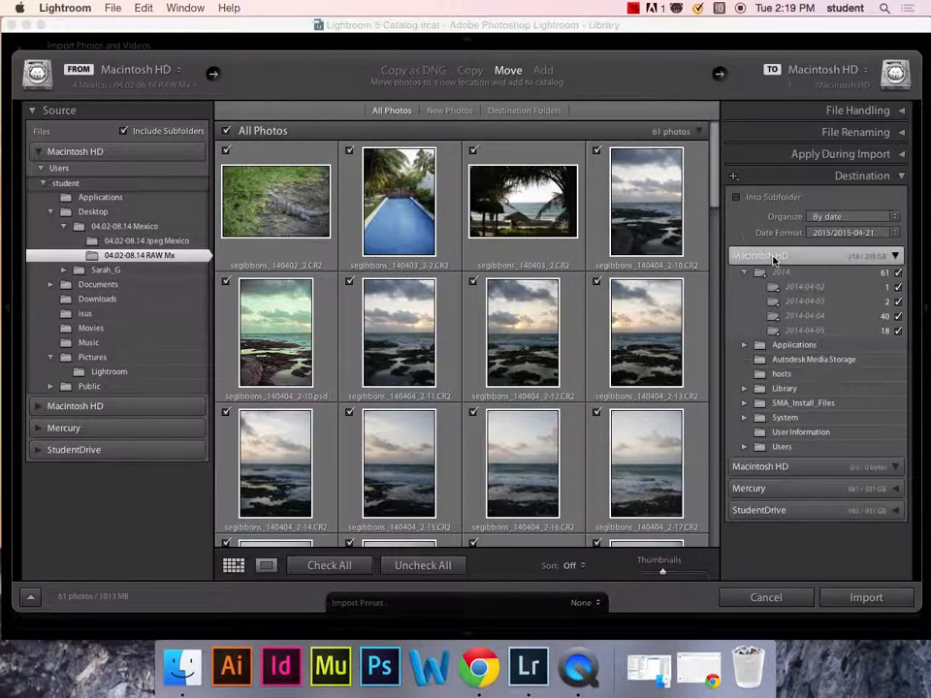
click(898, 255)
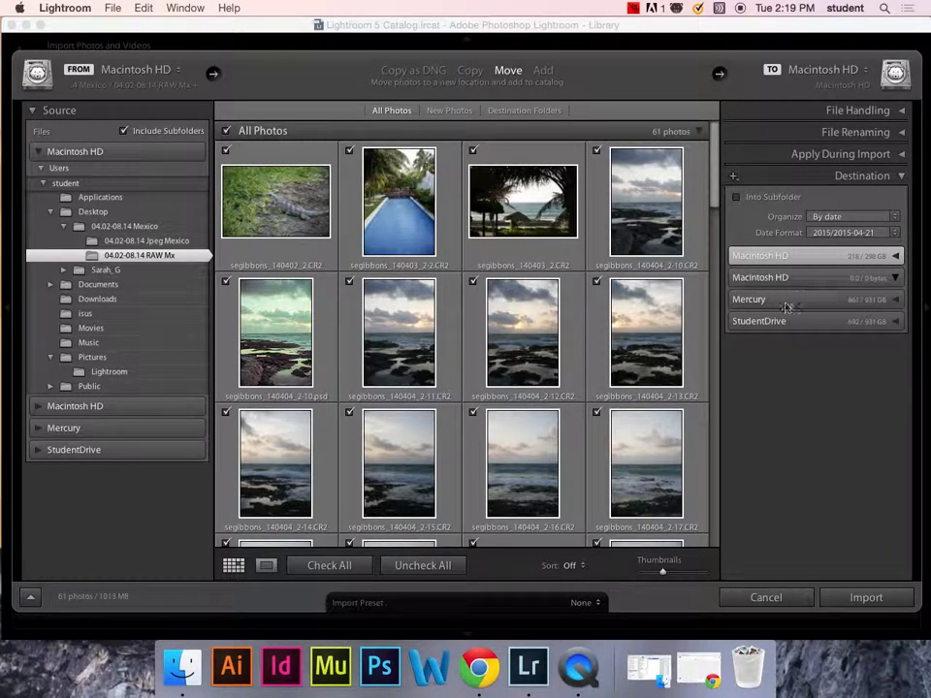
click(784, 301)
click(746, 344)
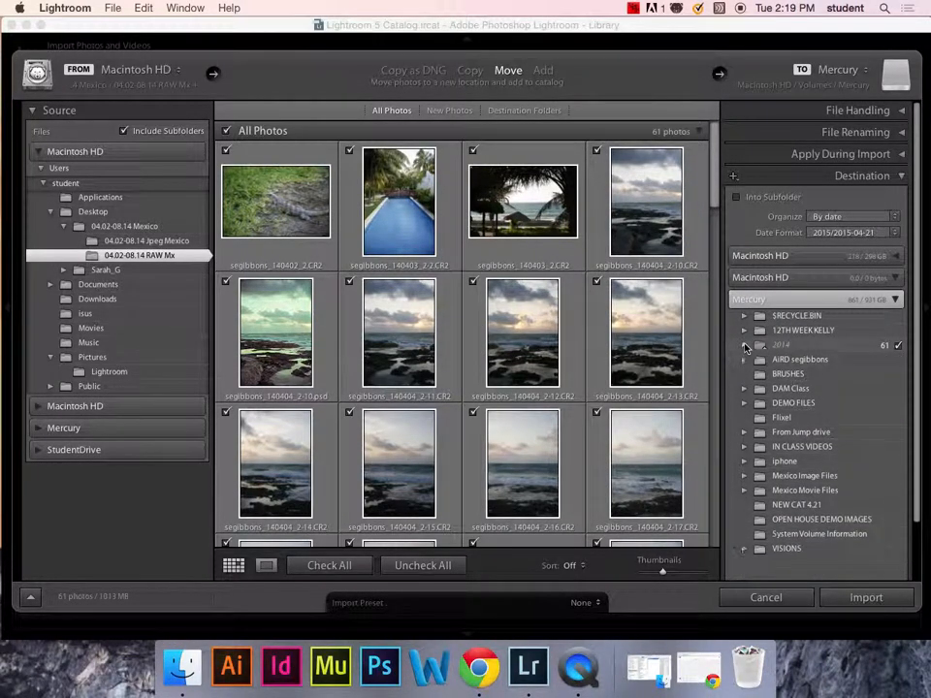
click(775, 504)
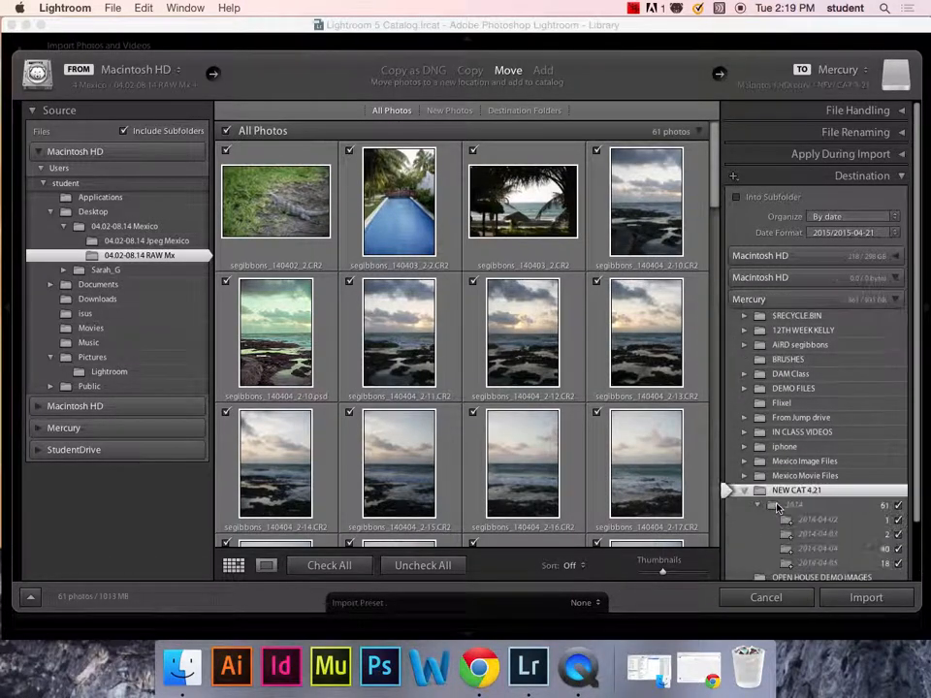
drag(914, 273, 917, 334)
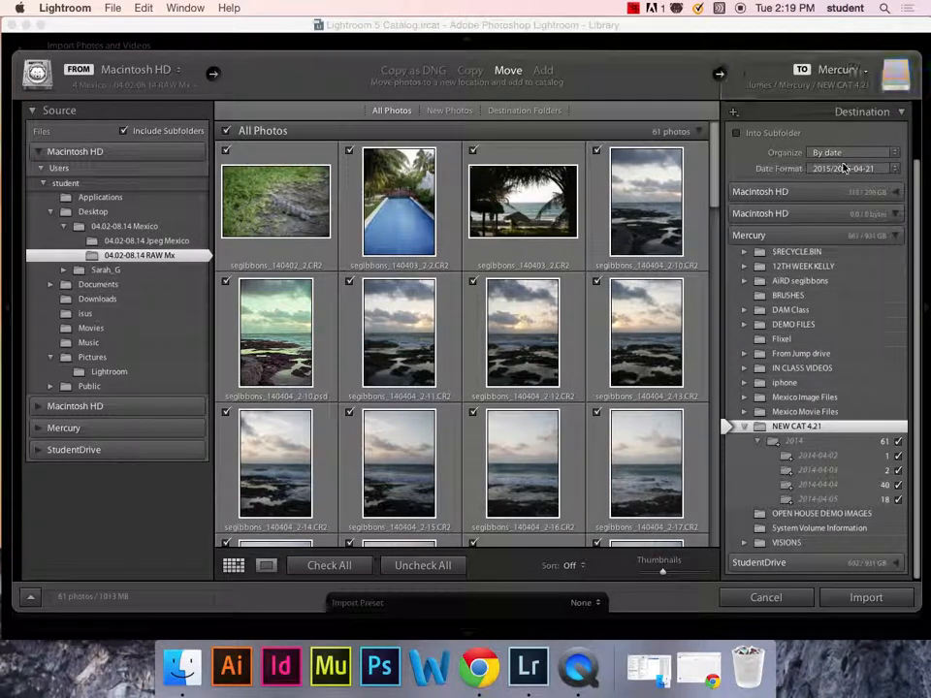
- Organize the imported photos by date using the 2015/2015-04-21 folder format
click(845, 152)
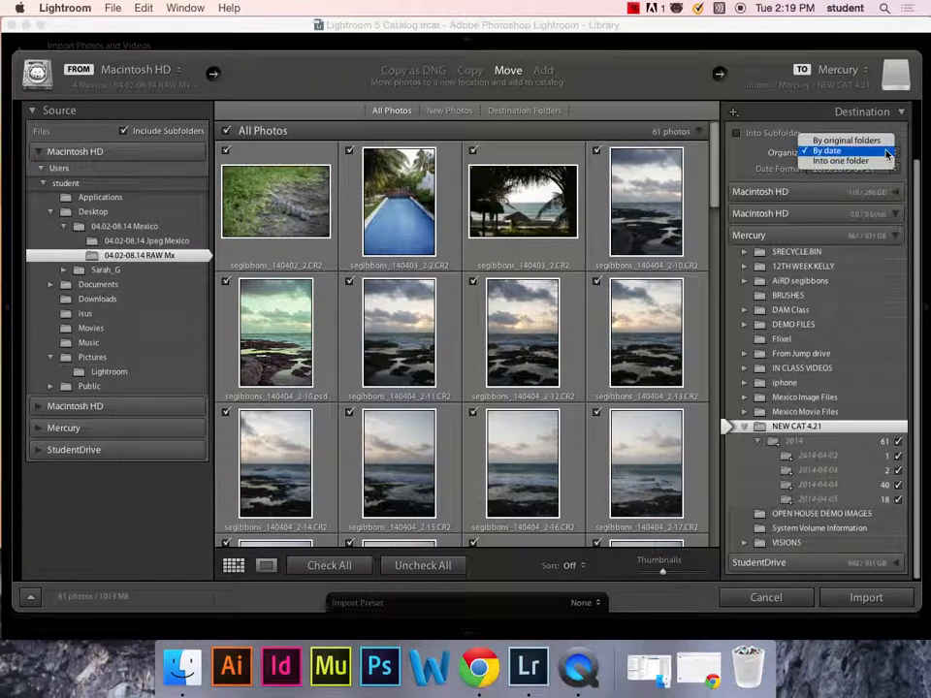
click(826, 150)
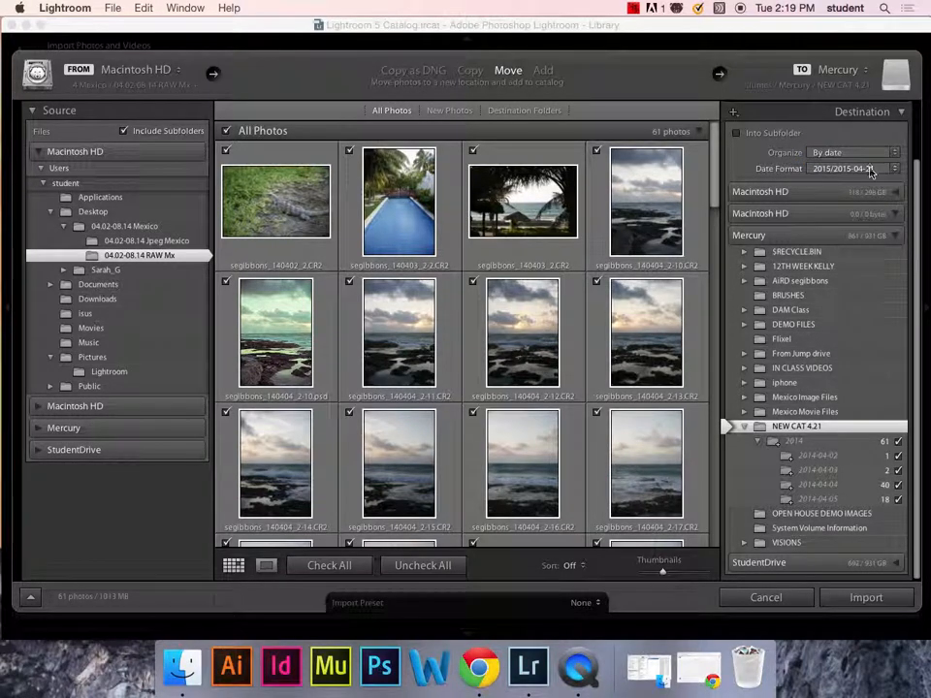
click(871, 171)
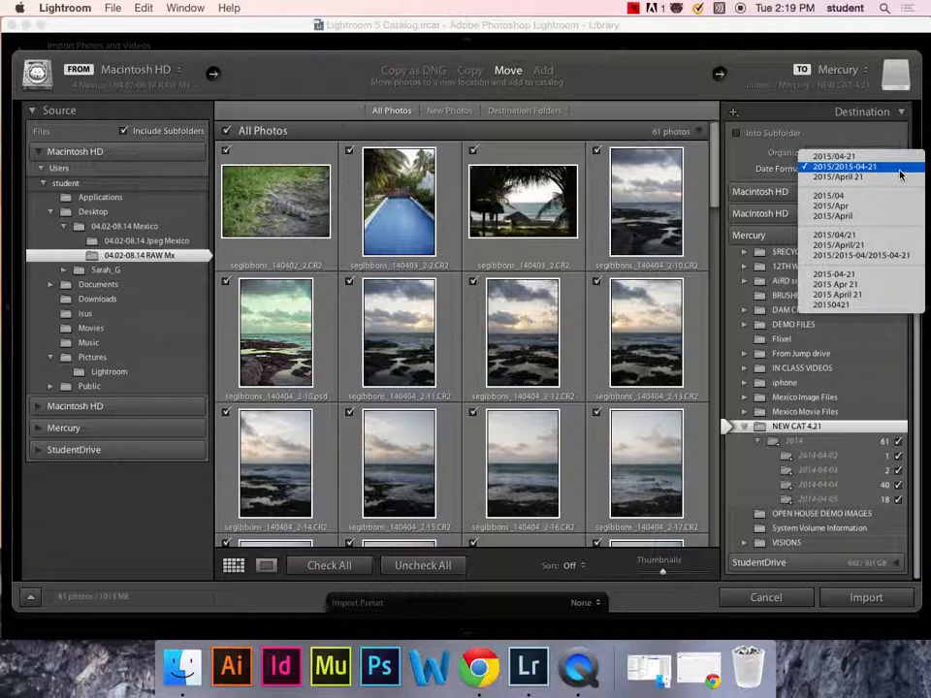
click(899, 168)
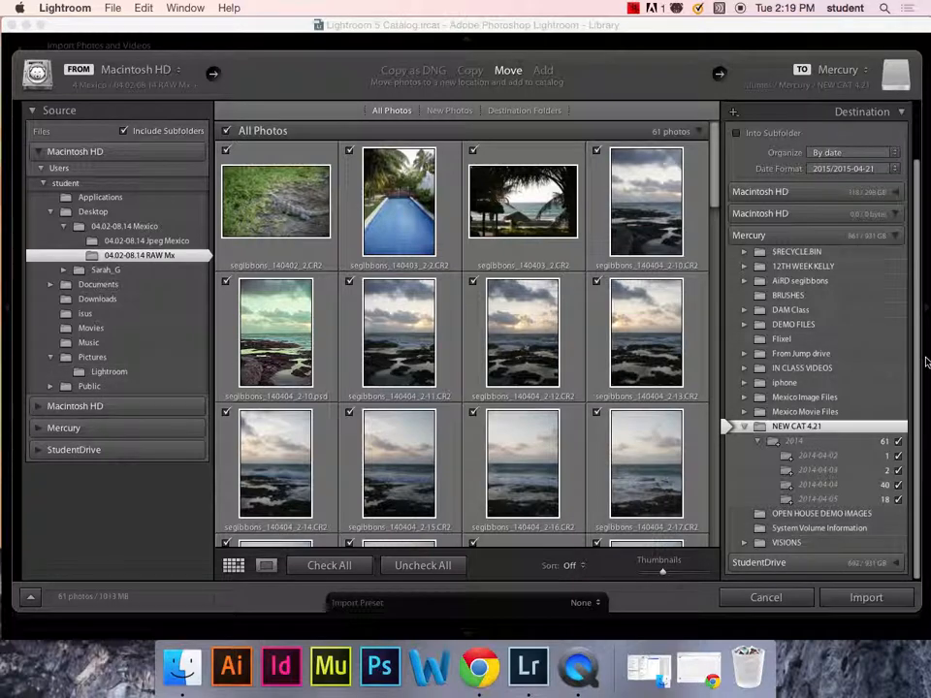
scroll(905, 124, up, 3)
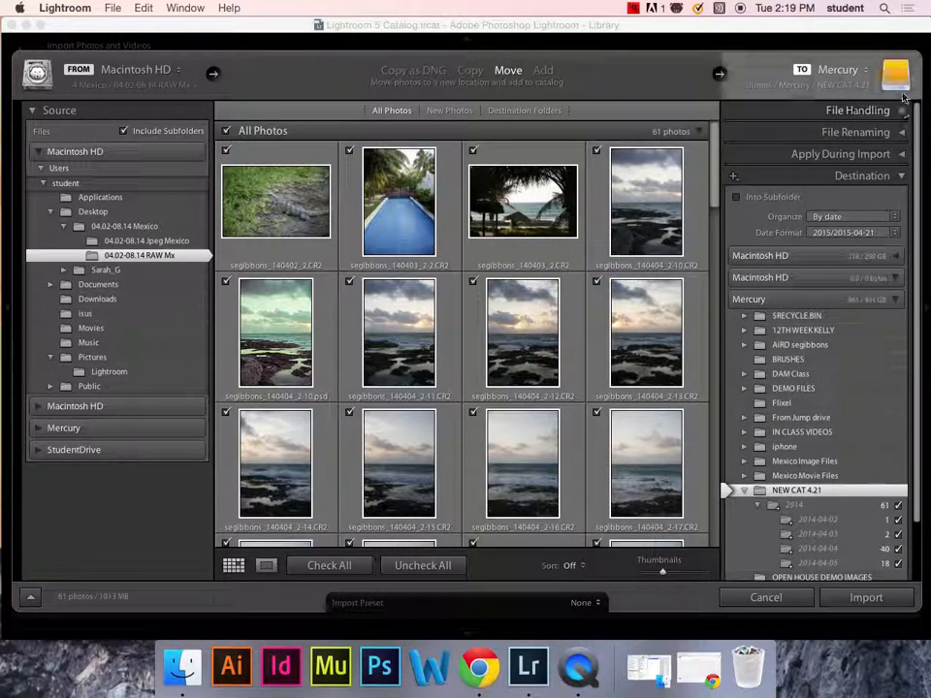
- Fold away the File Handling and Destination panels to reach File Renaming
click(902, 113)
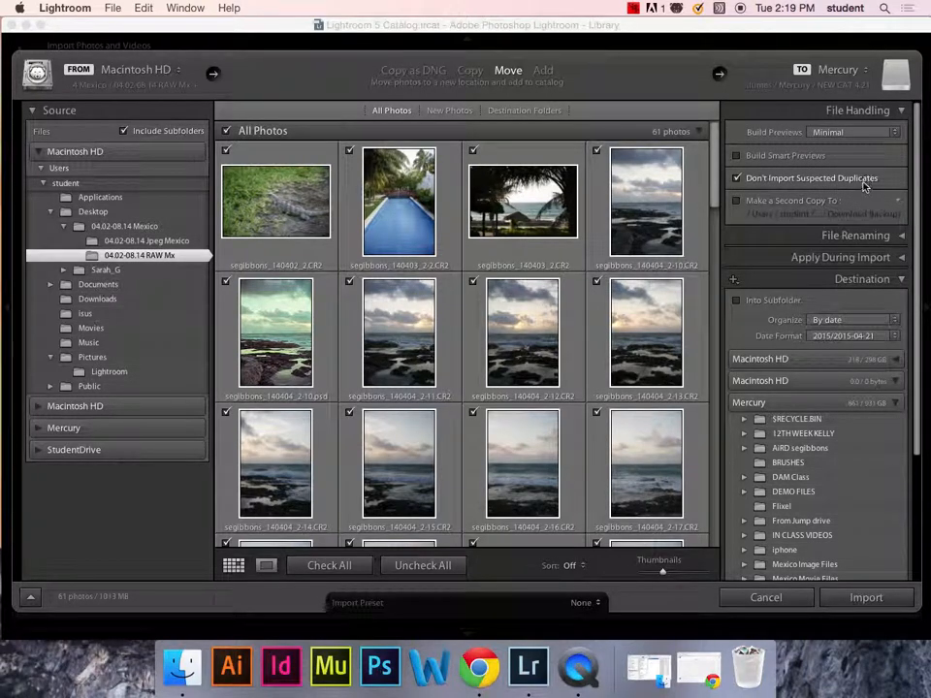
click(902, 110)
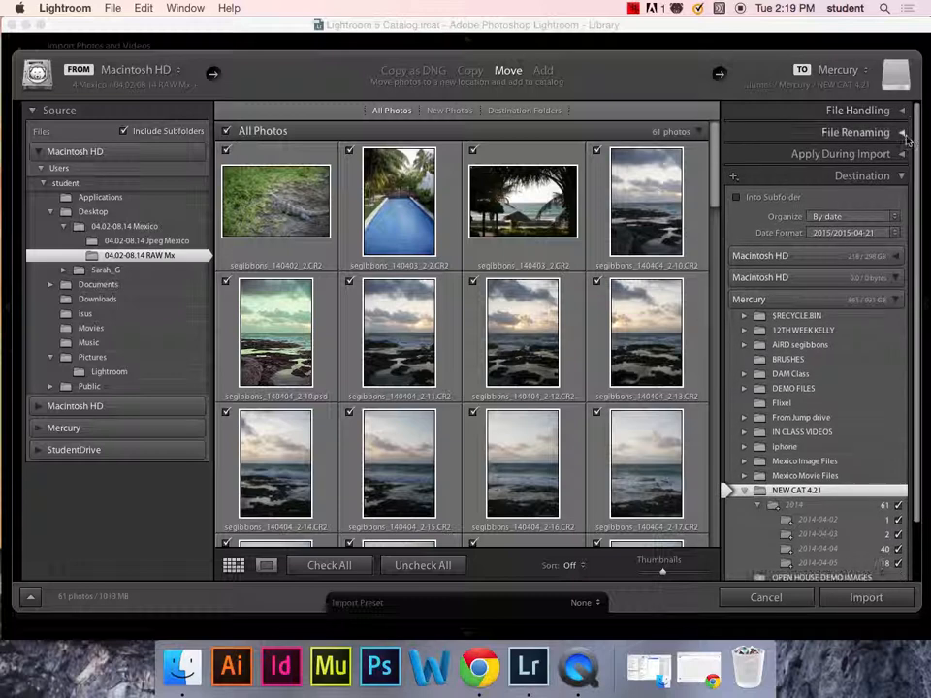
click(904, 176)
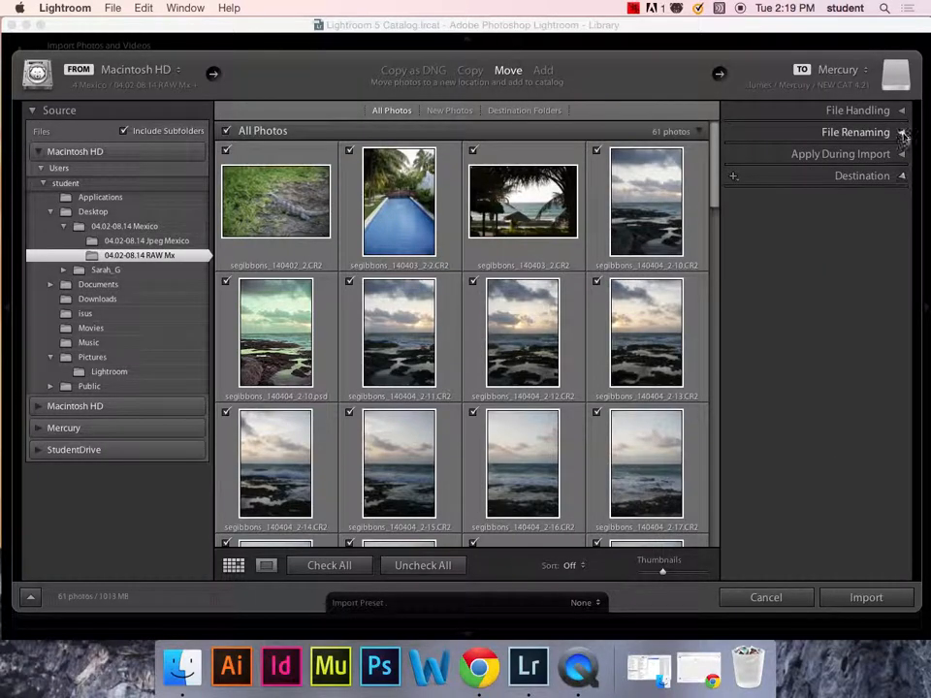
click(902, 134)
- Turn on Rename Files with the Custom Name - Original File Number template, then edit it
click(738, 154)
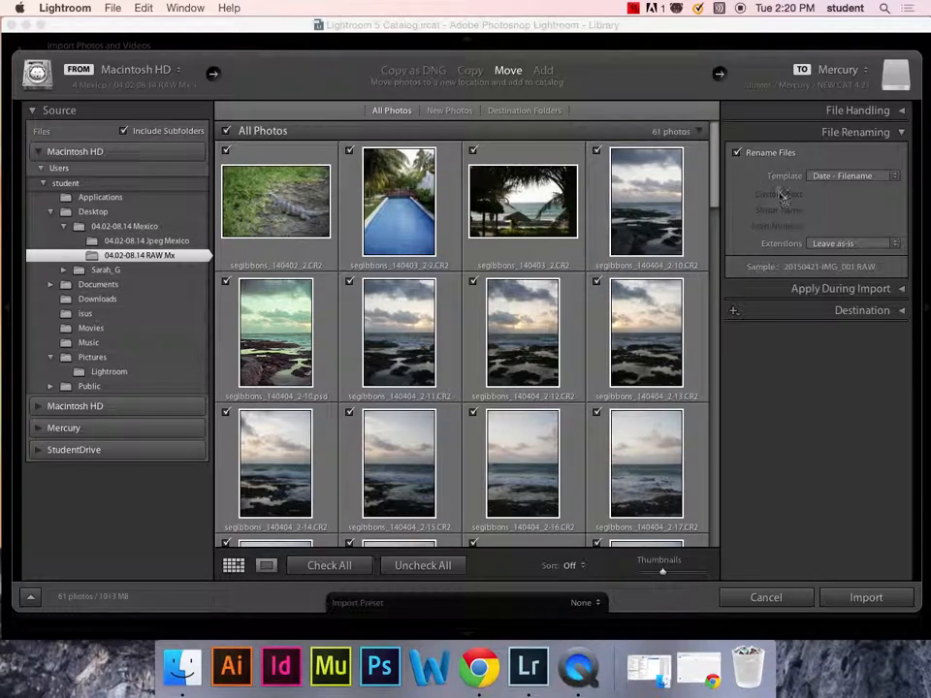
click(894, 177)
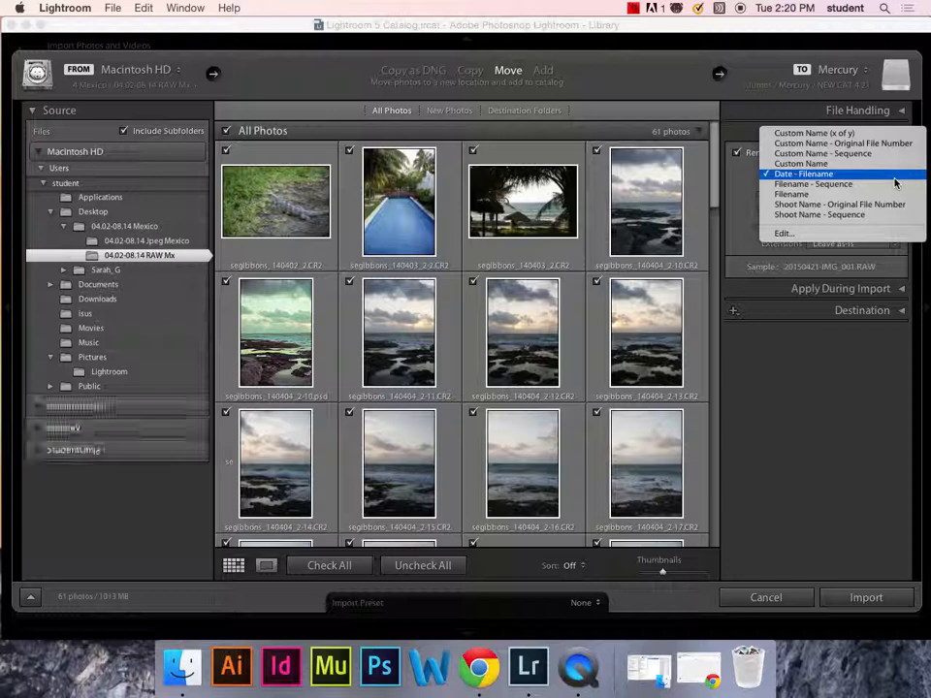
click(851, 196)
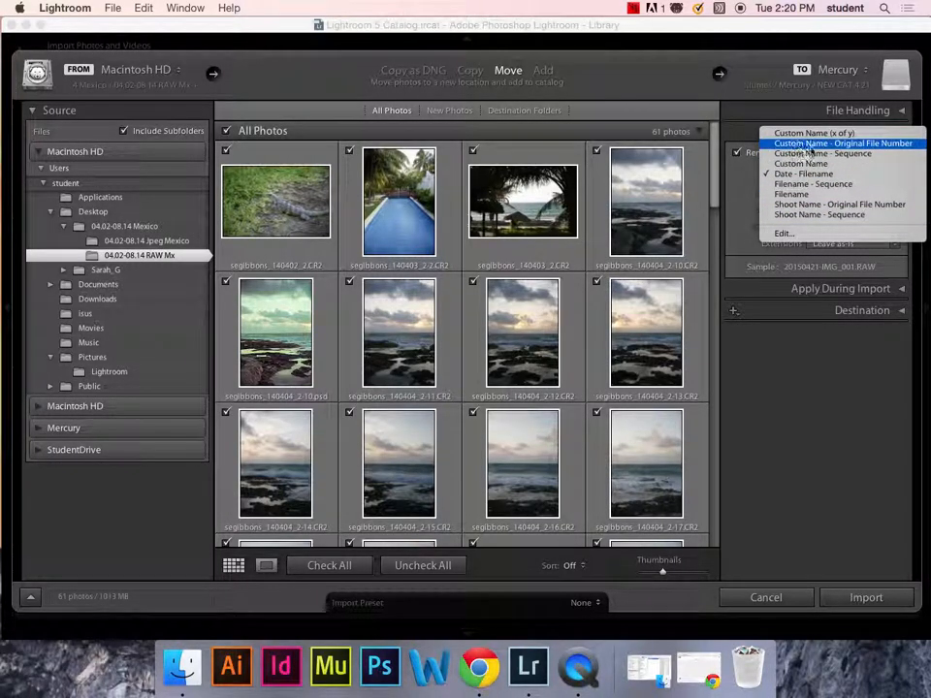
click(851, 151)
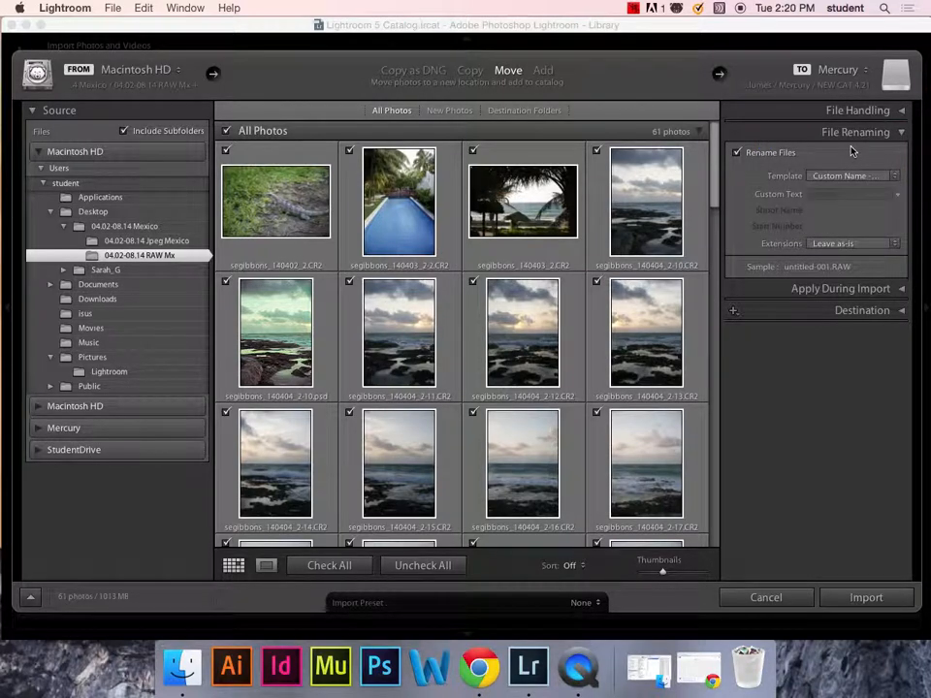
click(889, 176)
click(878, 264)
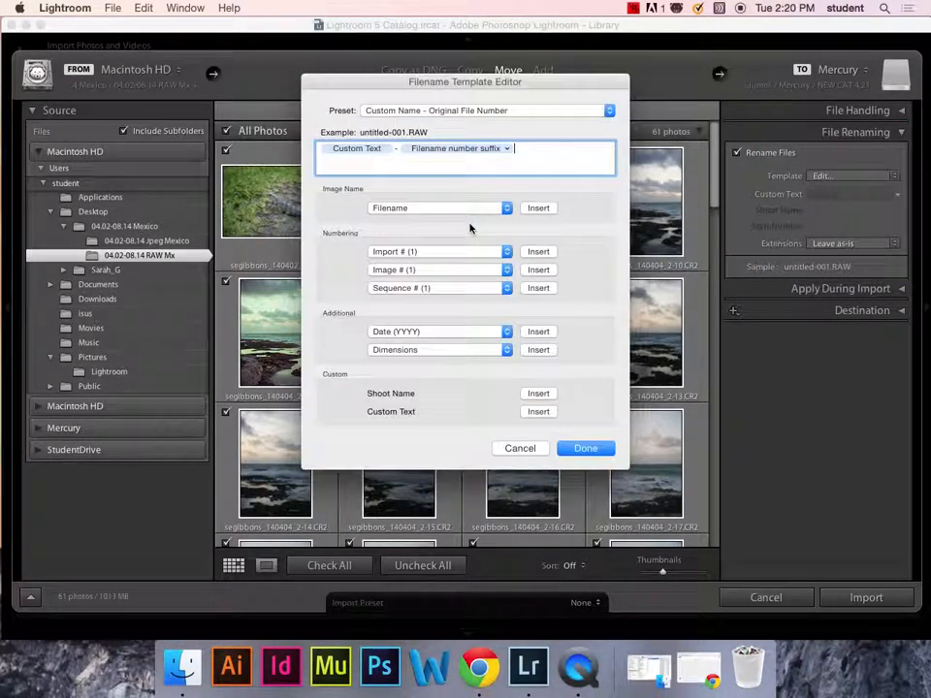
- Replace the Custom Text token with the typed prefix segibbons_
click(321, 167)
click(345, 154)
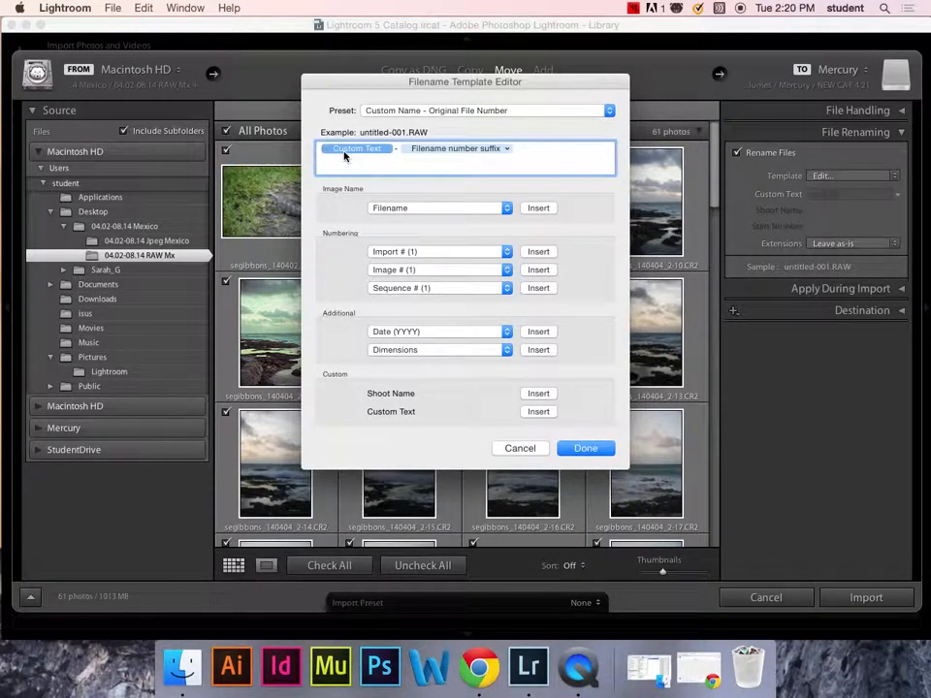
key(BackSpace)
text(SE)
key(BackSpace)
text(e)
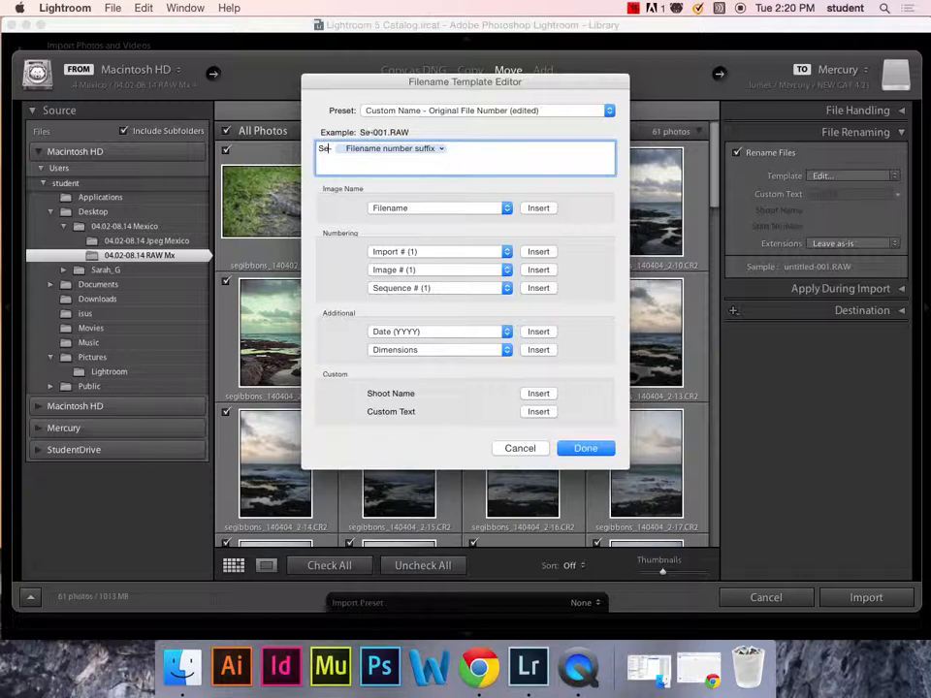
key(BackSpace)
key(BackSpace)
text(segibbons)
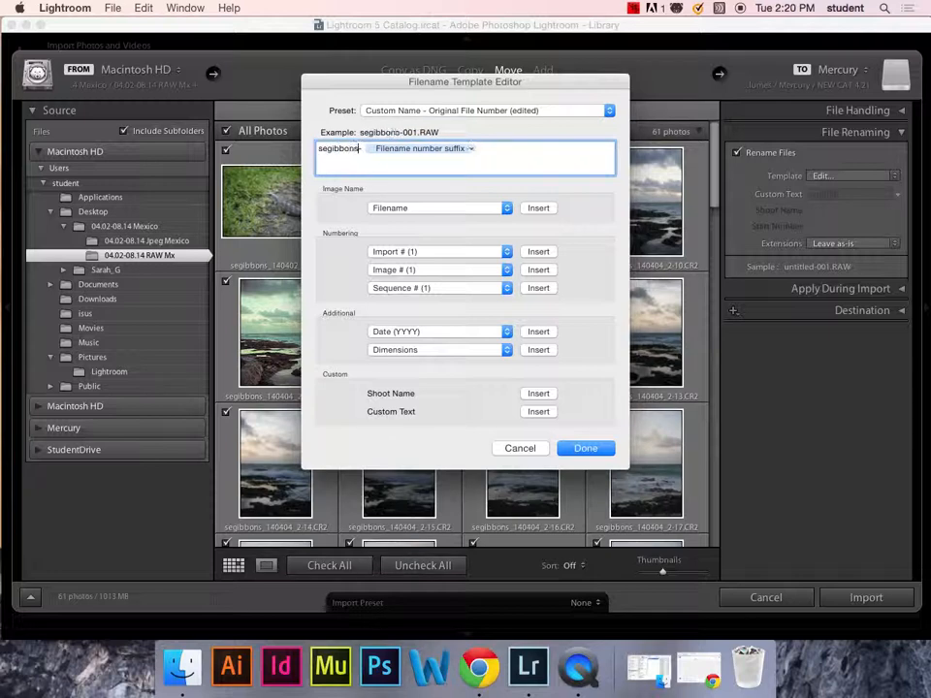
text(_)
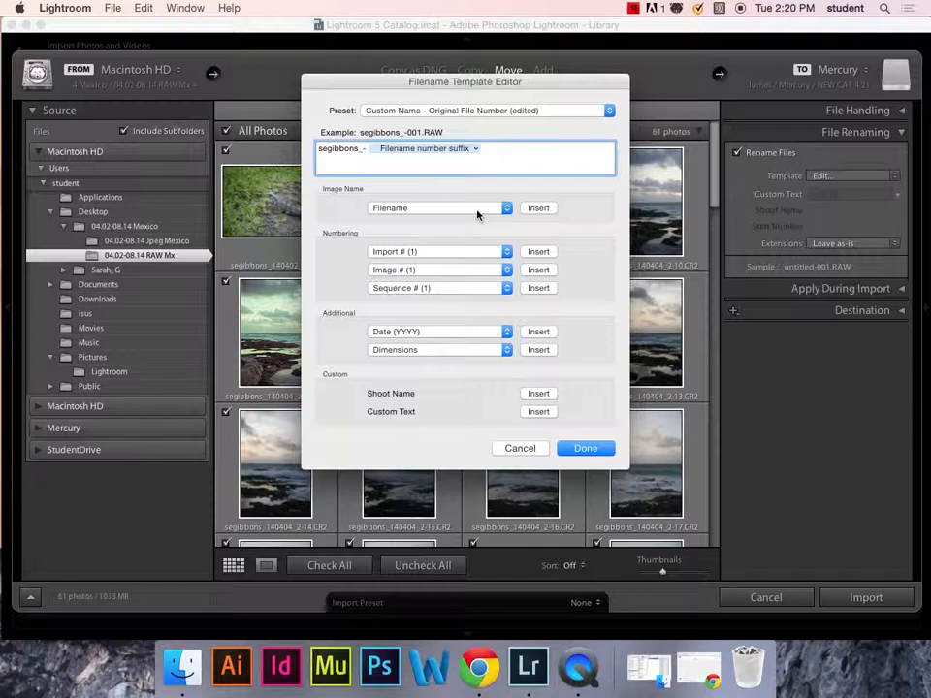
- Add a Date (YYMMDD) token after the prefix, separated from the number suffix by an underscore
click(505, 331)
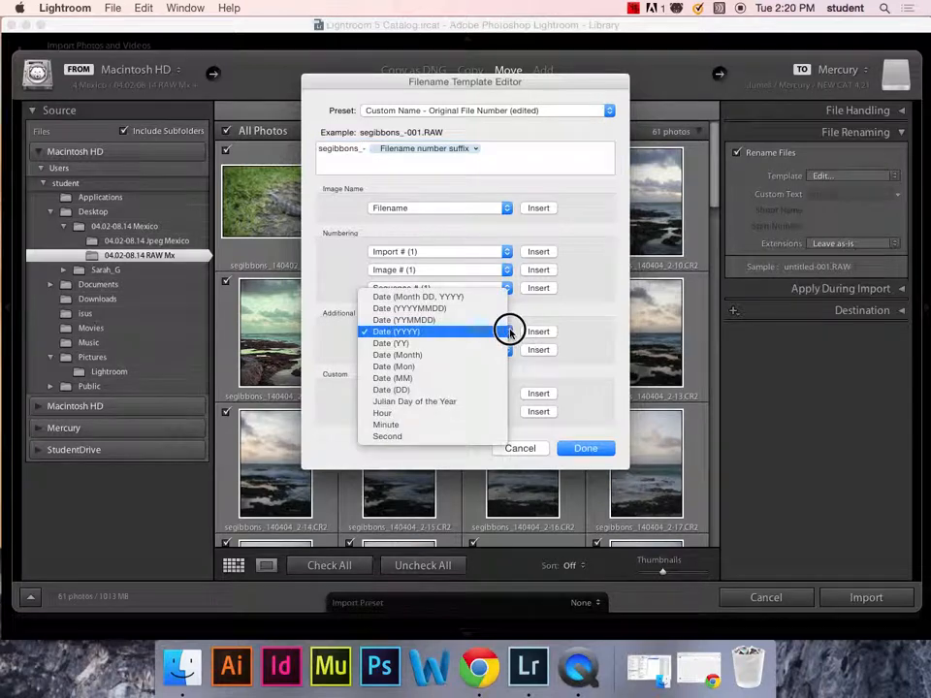
click(438, 320)
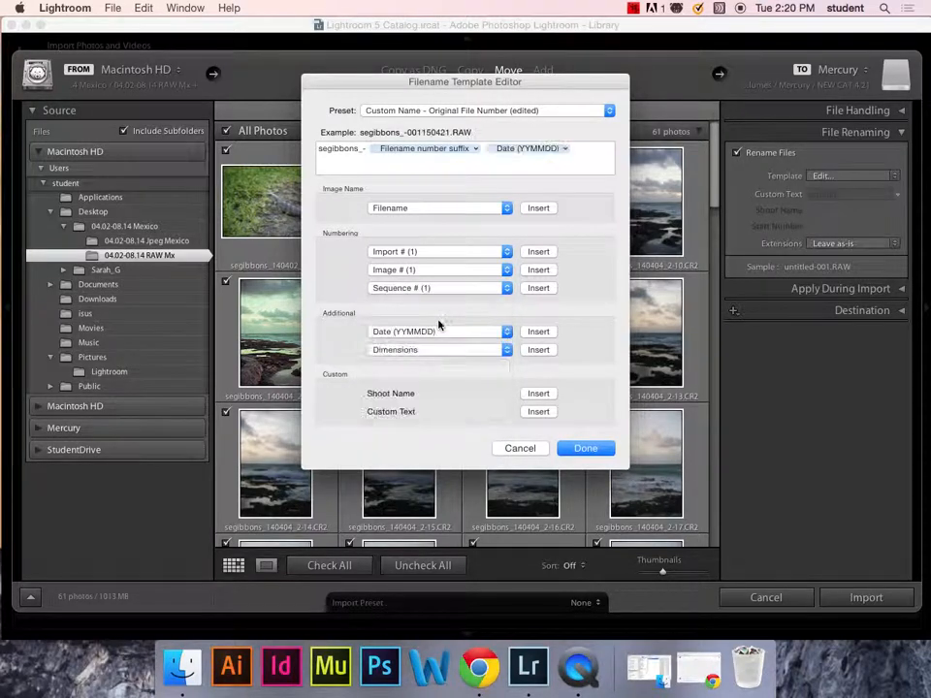
click(524, 148)
drag(524, 148, 374, 148)
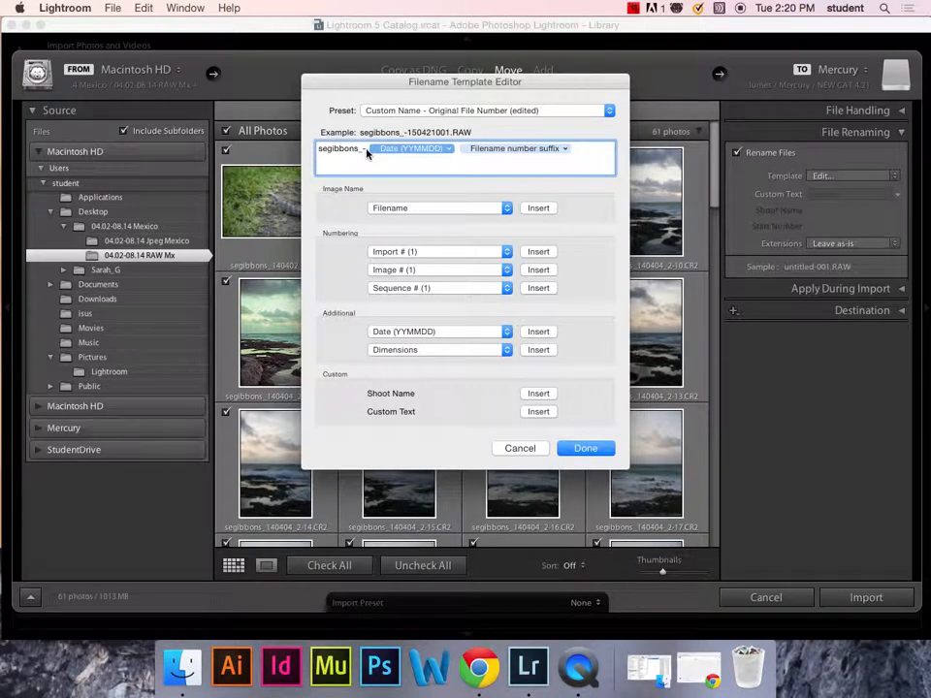
click(369, 152)
key(BackSpace)
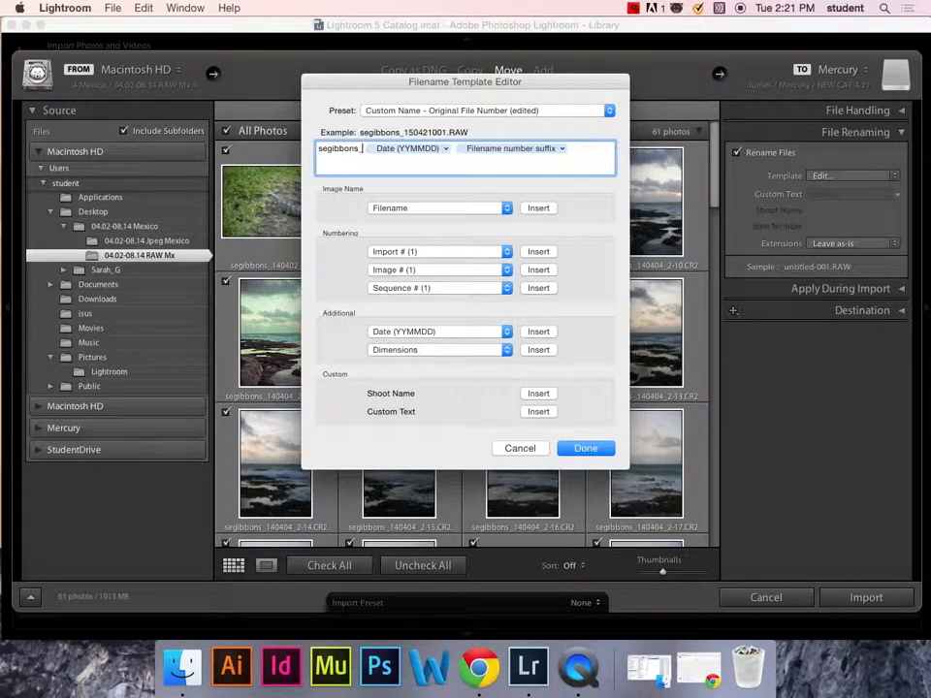
click(454, 152)
key(Left)
text(_)
- Swap the Filename number suffix for the original Filename token, reviewing the number format lists
click(491, 150)
key(BackSpace)
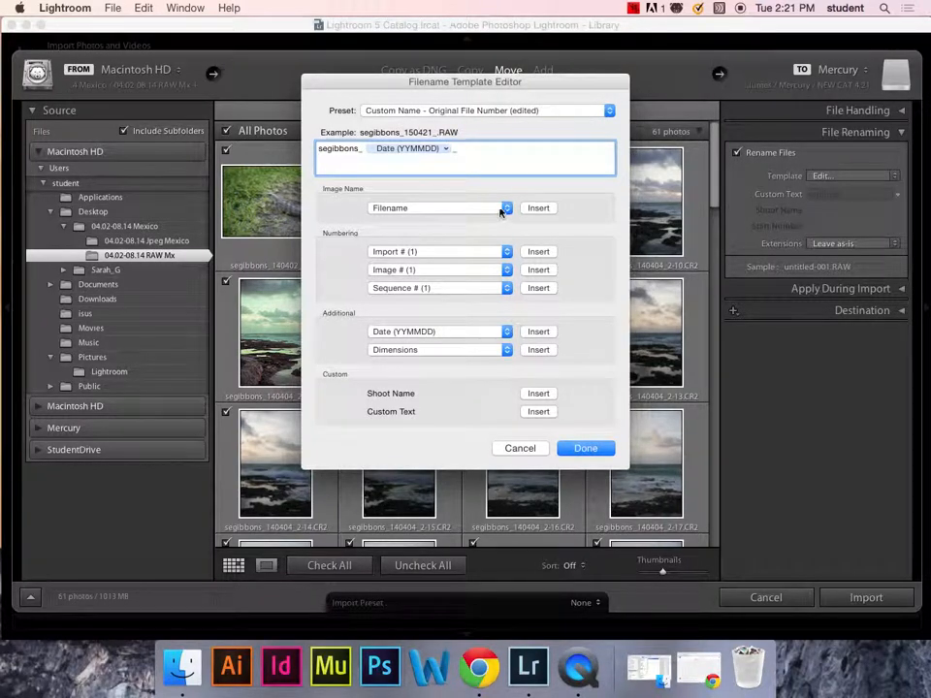
click(500, 213)
click(491, 181)
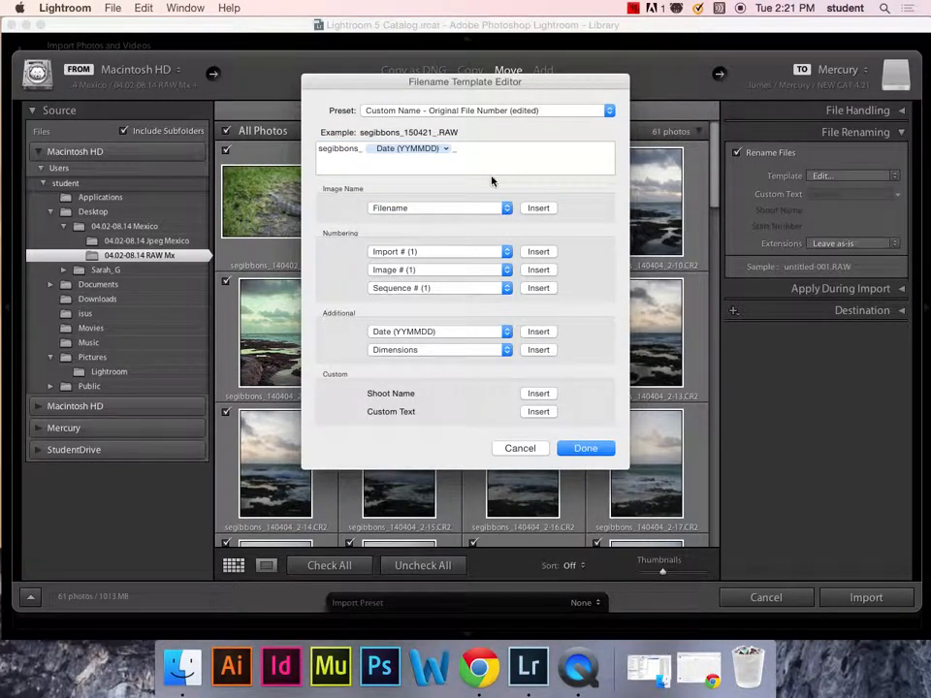
click(538, 208)
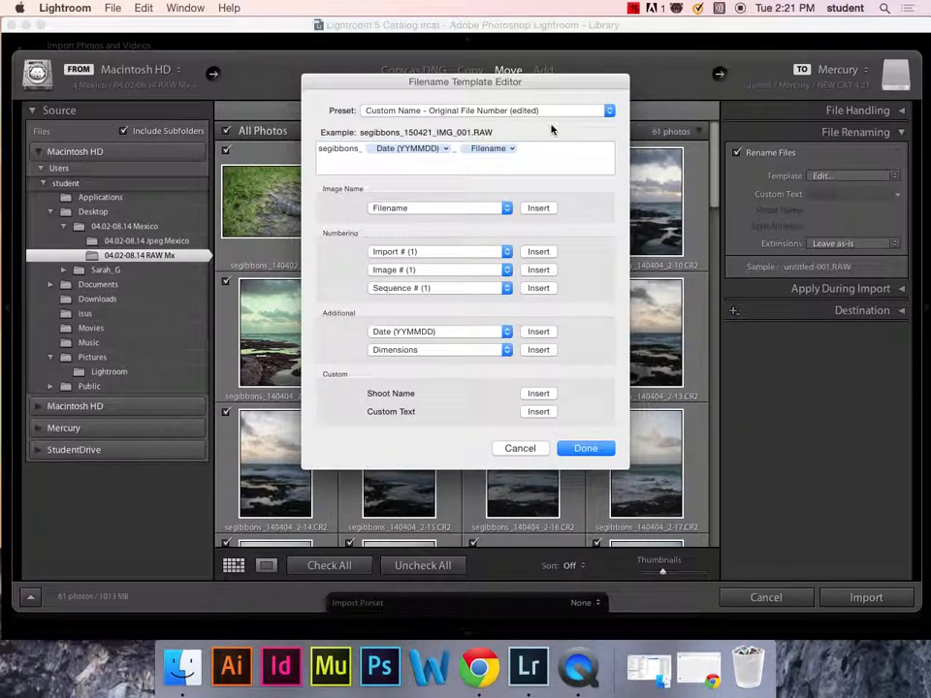
click(502, 209)
click(585, 182)
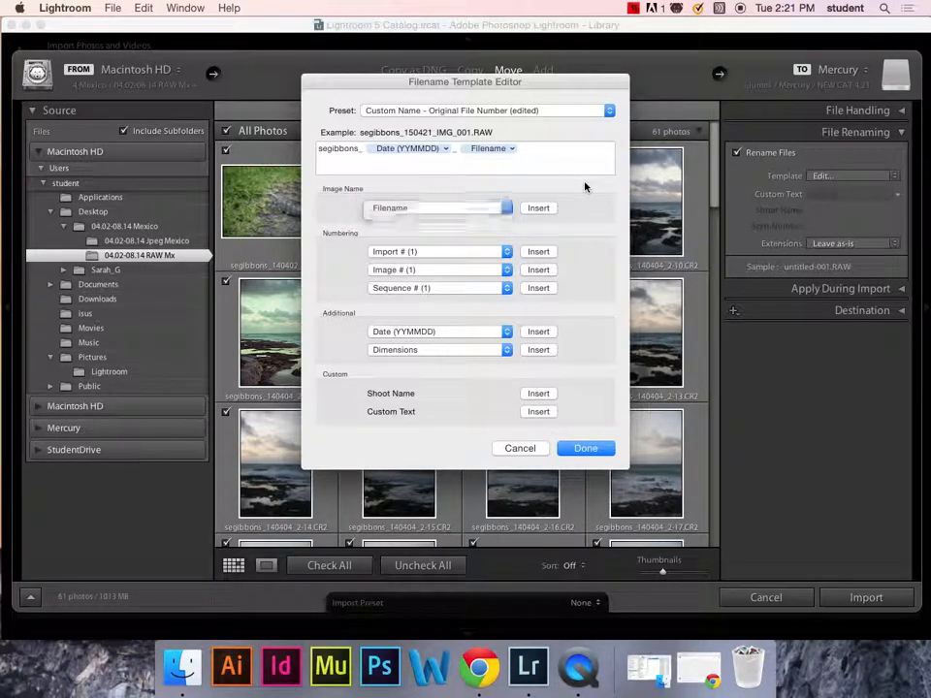
click(505, 251)
click(505, 251)
click(506, 270)
click(505, 270)
click(506, 288)
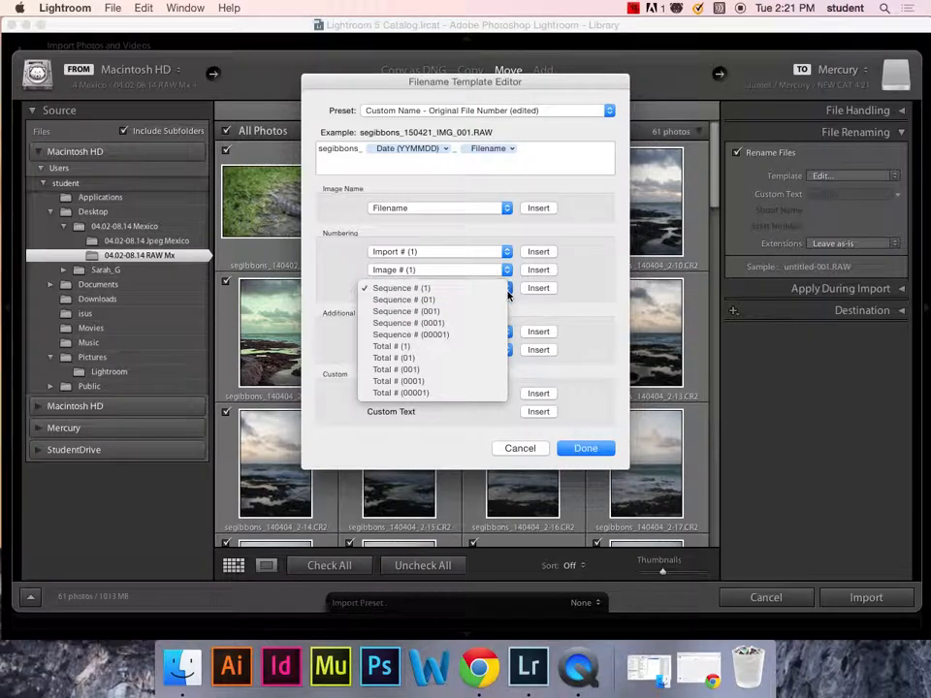
click(506, 288)
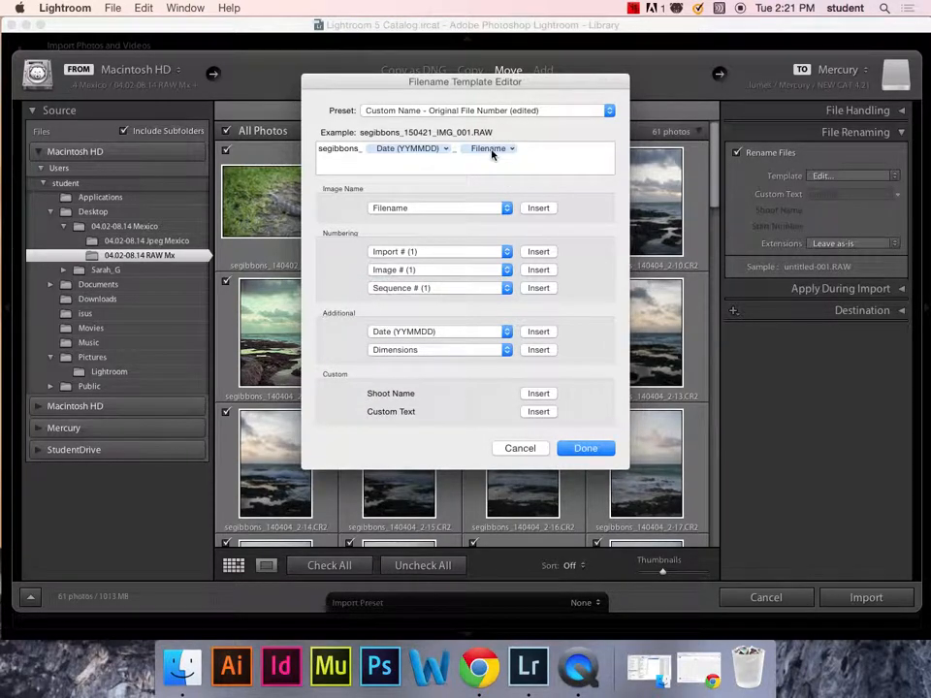
- Remove the Filename token, restore the Filename number suffix, and cancel the editor unsaved
click(489, 148)
key(BackSpace)
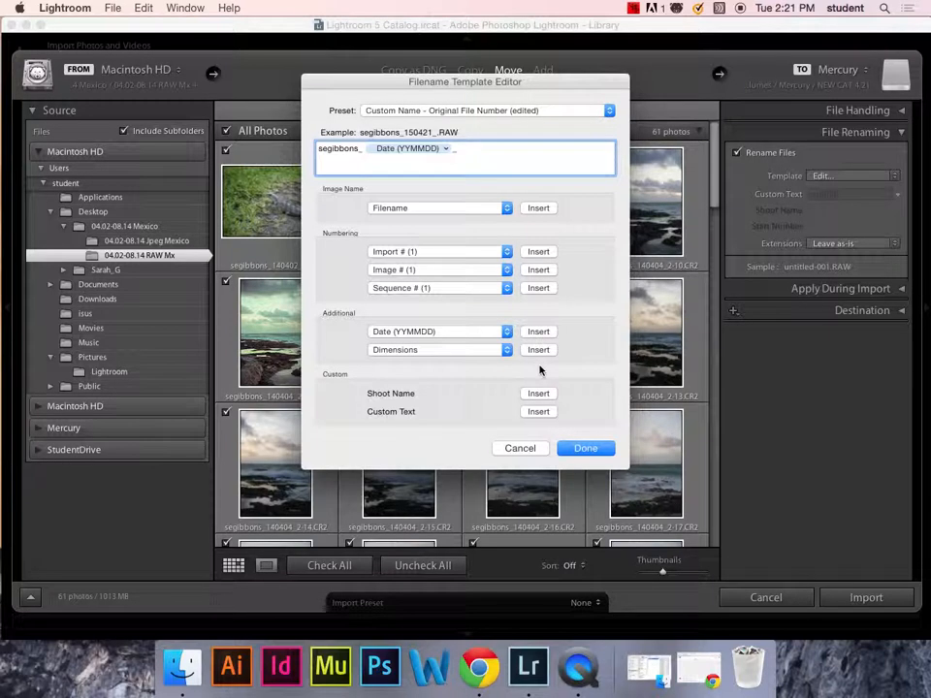
click(505, 350)
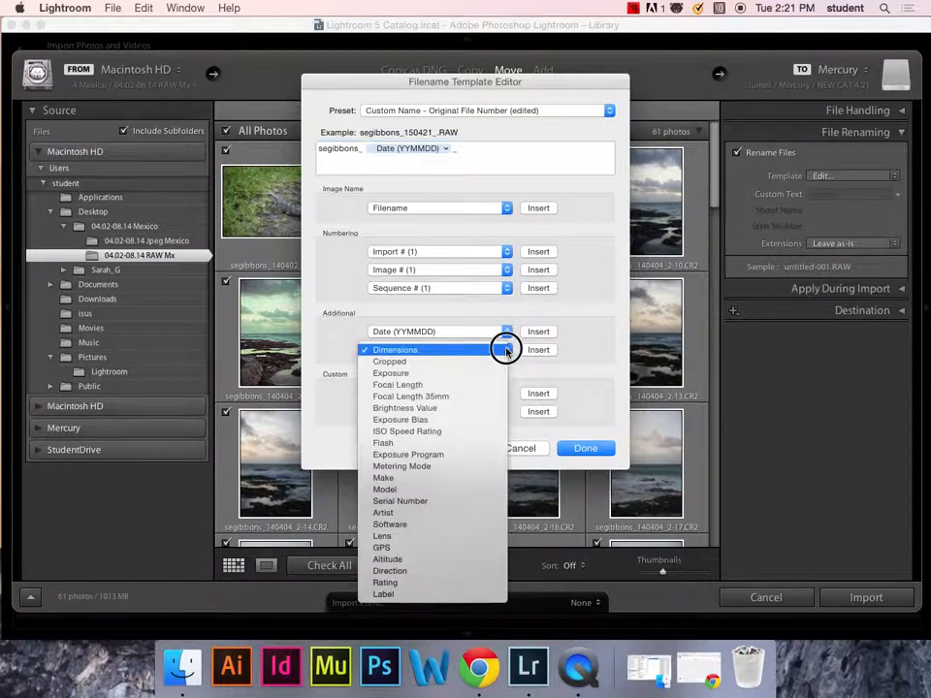
click(505, 350)
click(506, 288)
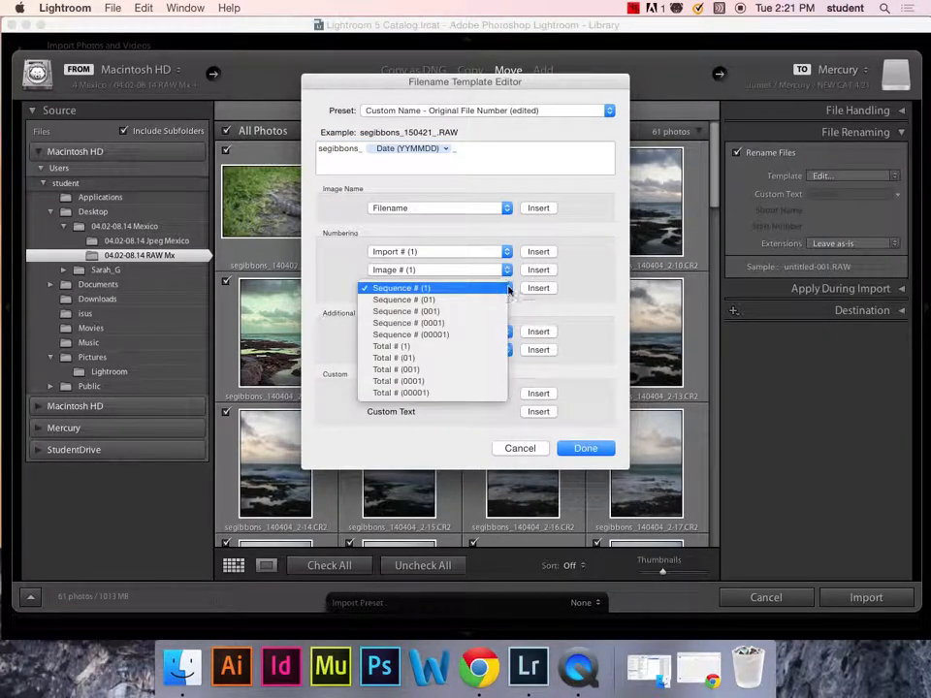
click(504, 209)
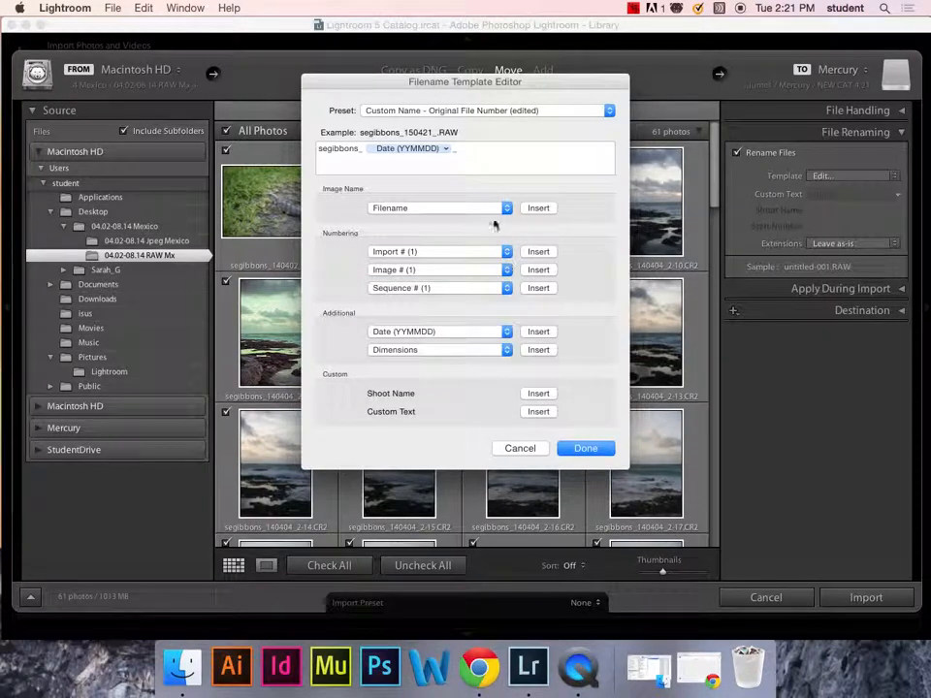
click(504, 208)
click(498, 220)
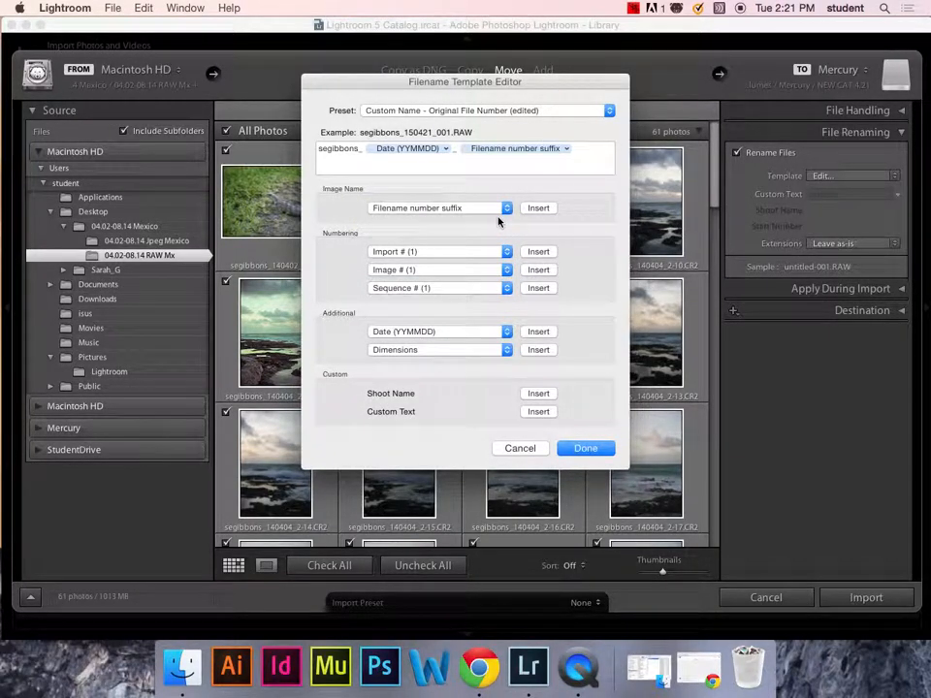
click(553, 149)
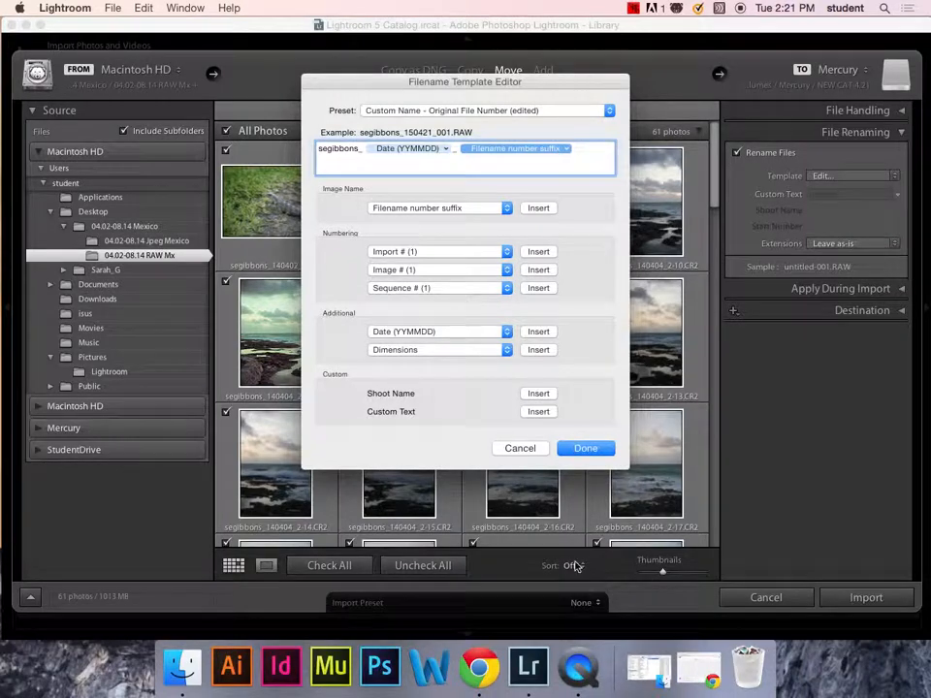
click(527, 450)
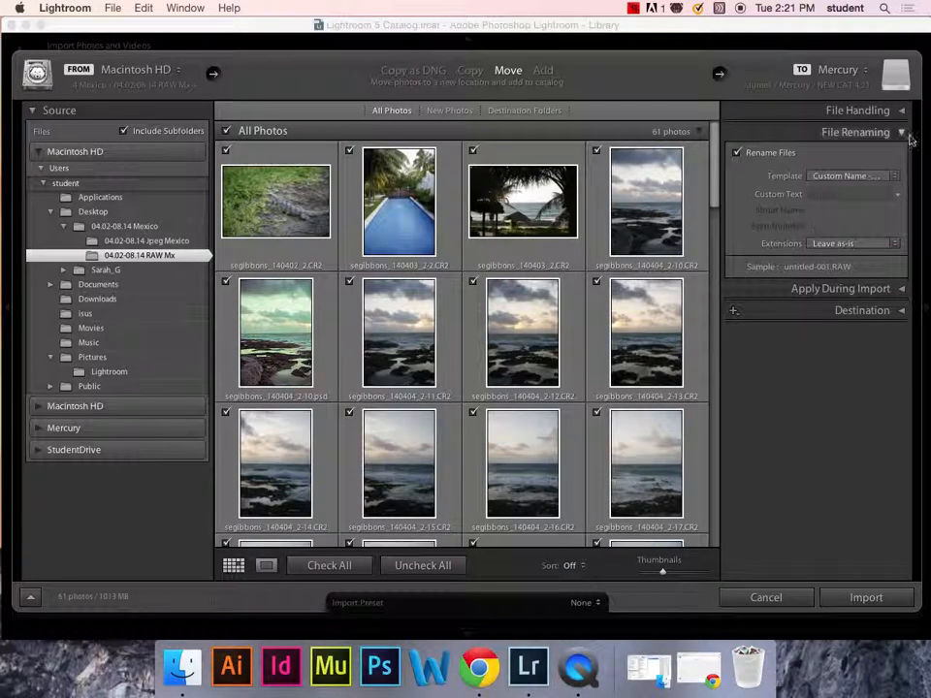
- Rebuild the pattern as segibbons_ followed by Date (YYMMDD) and an underscore
click(849, 175)
click(783, 264)
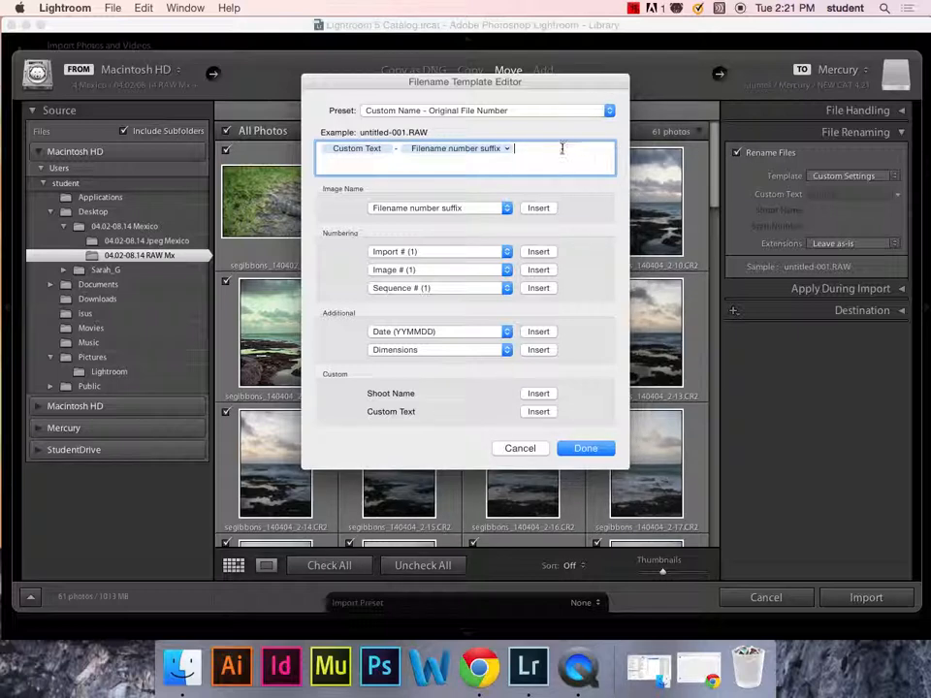
key(super+a)
text(segibb)
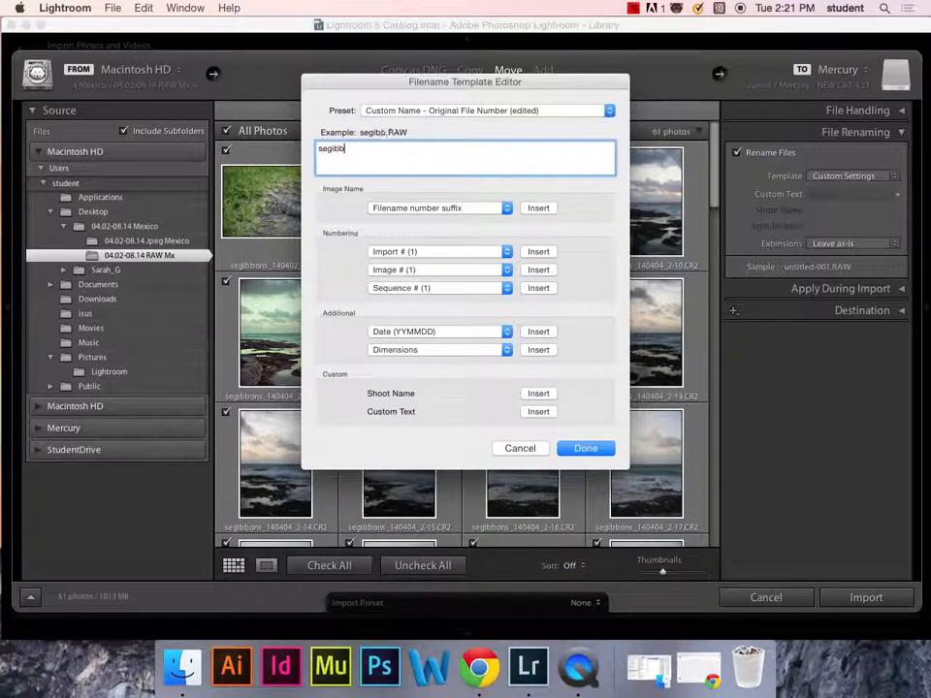
text(ons_)
click(536, 332)
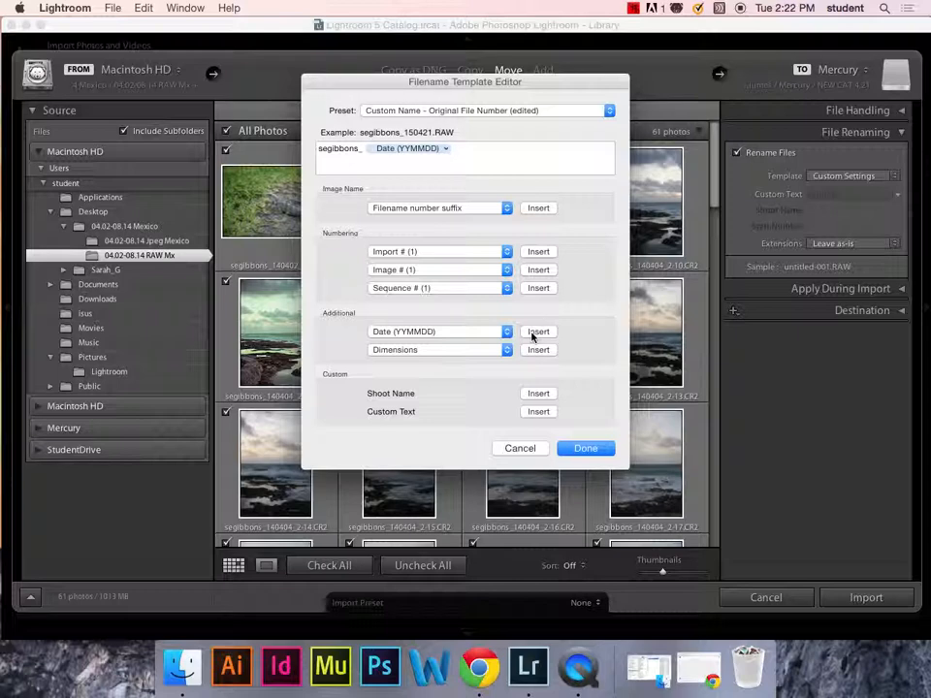
click(493, 157)
text(_)
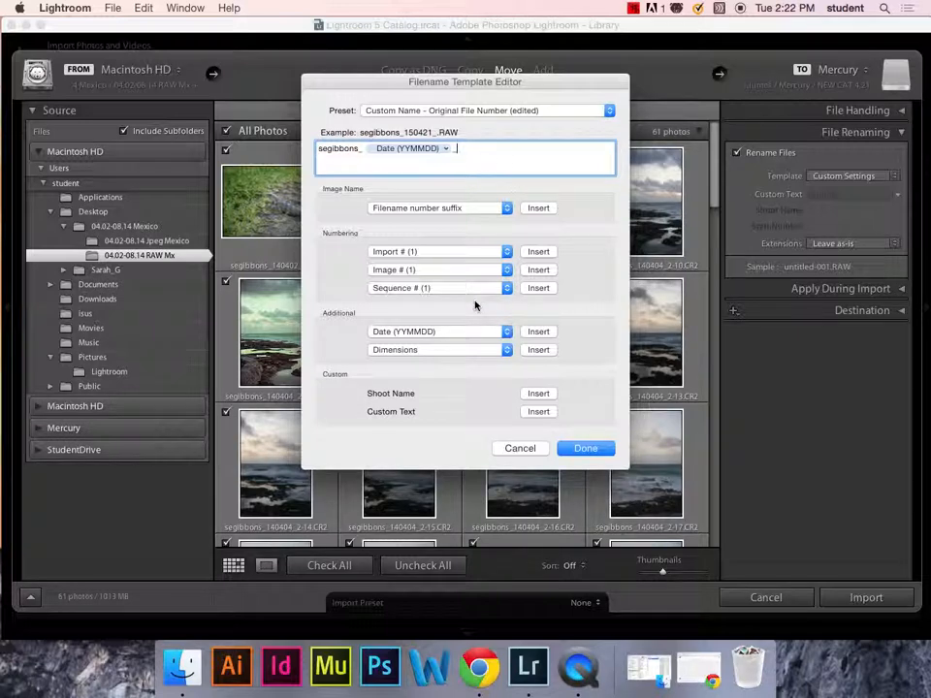
- Append the original Filename token, delete the duplicate copy, and accept the pattern
click(496, 205)
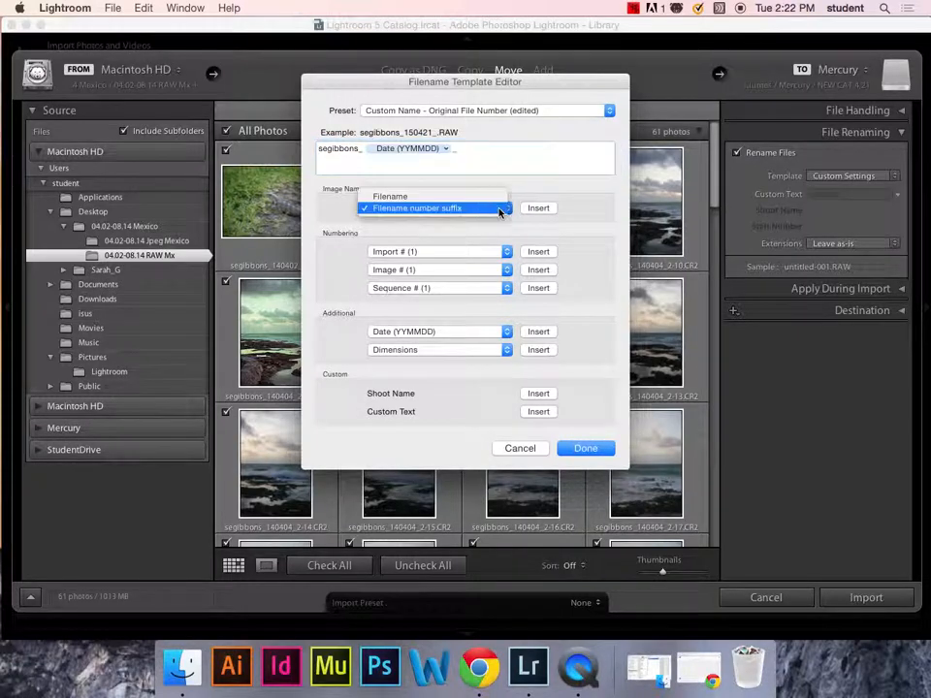
click(497, 197)
click(538, 207)
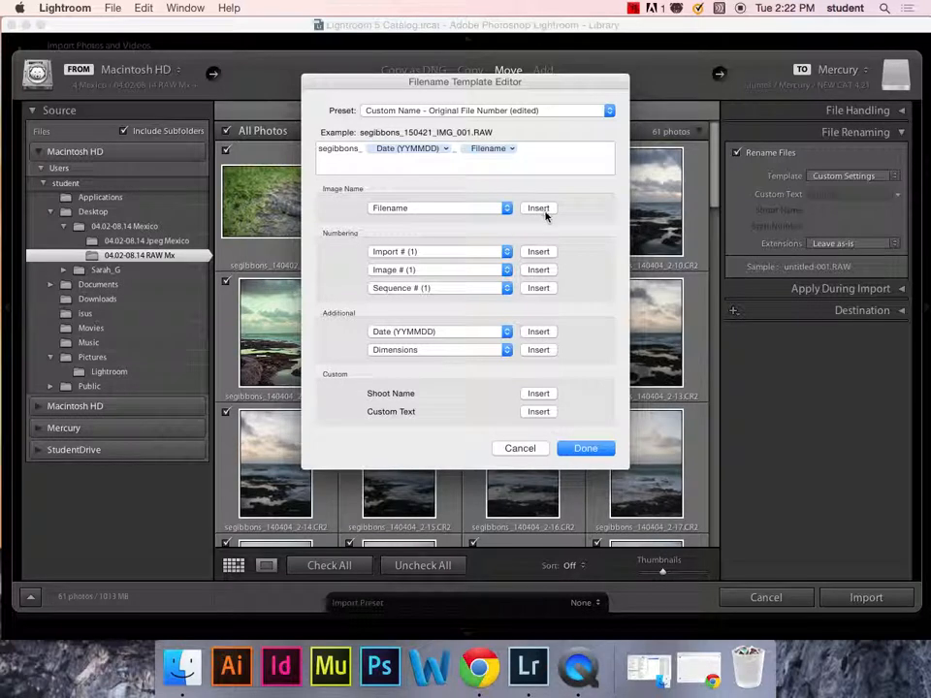
click(541, 209)
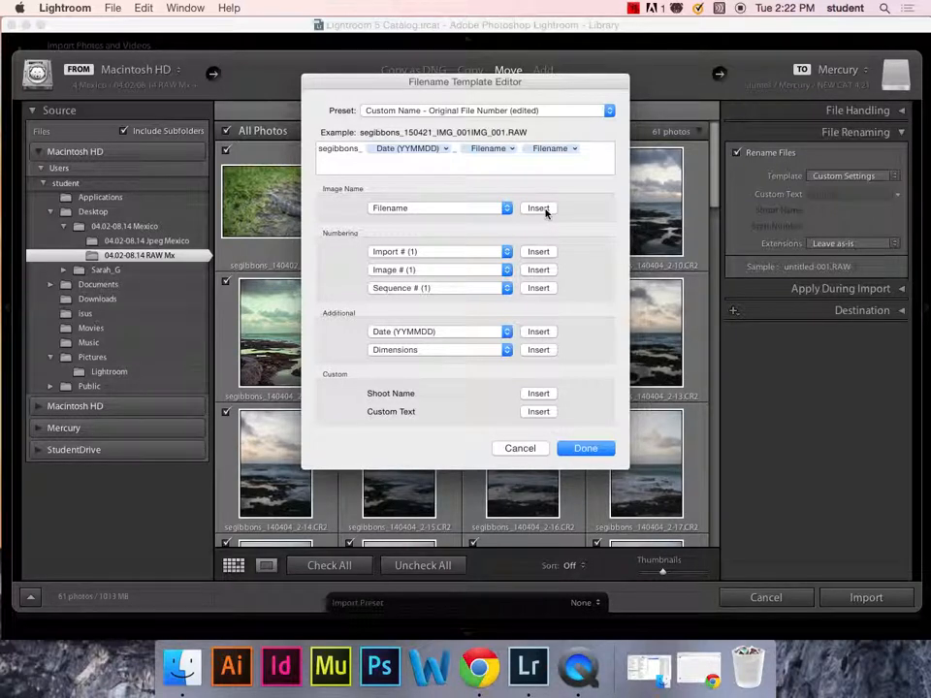
click(552, 148)
key(BackSpace)
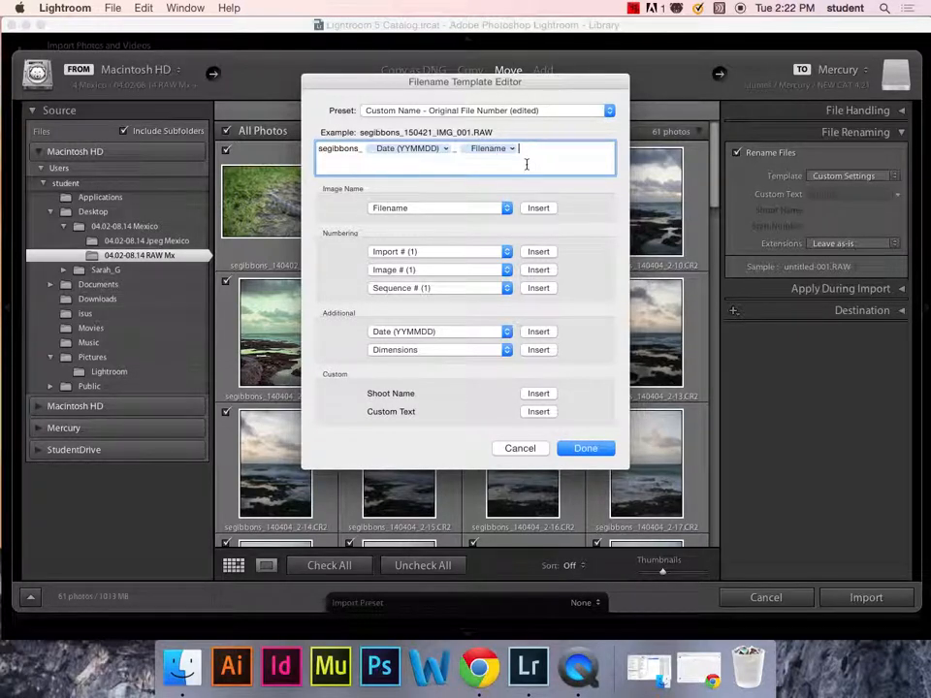
click(582, 451)
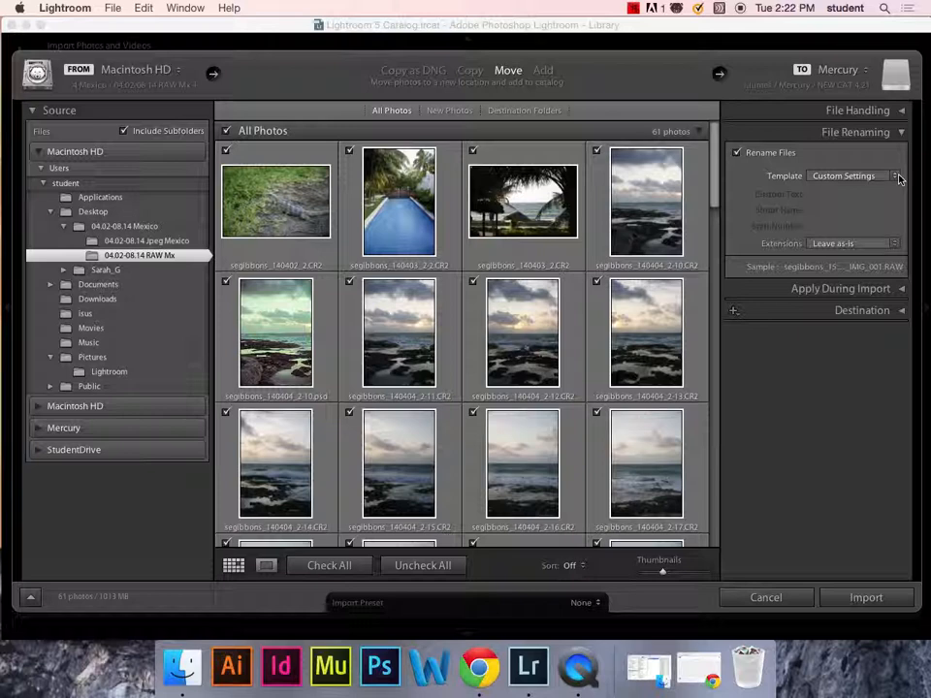
click(897, 176)
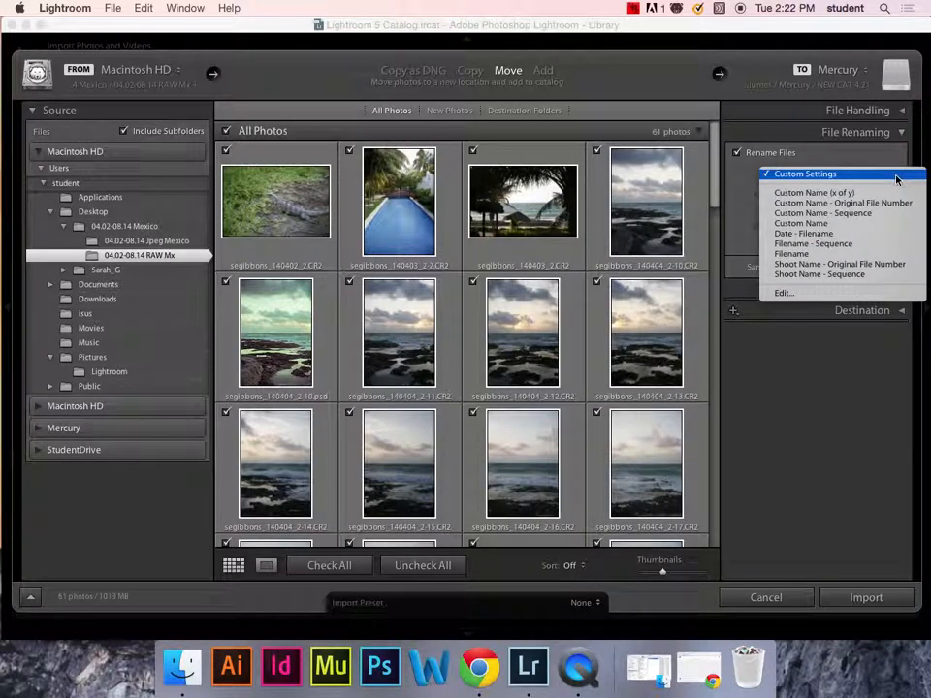
- Save the pattern as filename preset Segibbons_YYMMDD_ OrgFil and apply it to the import
click(810, 293)
click(406, 113)
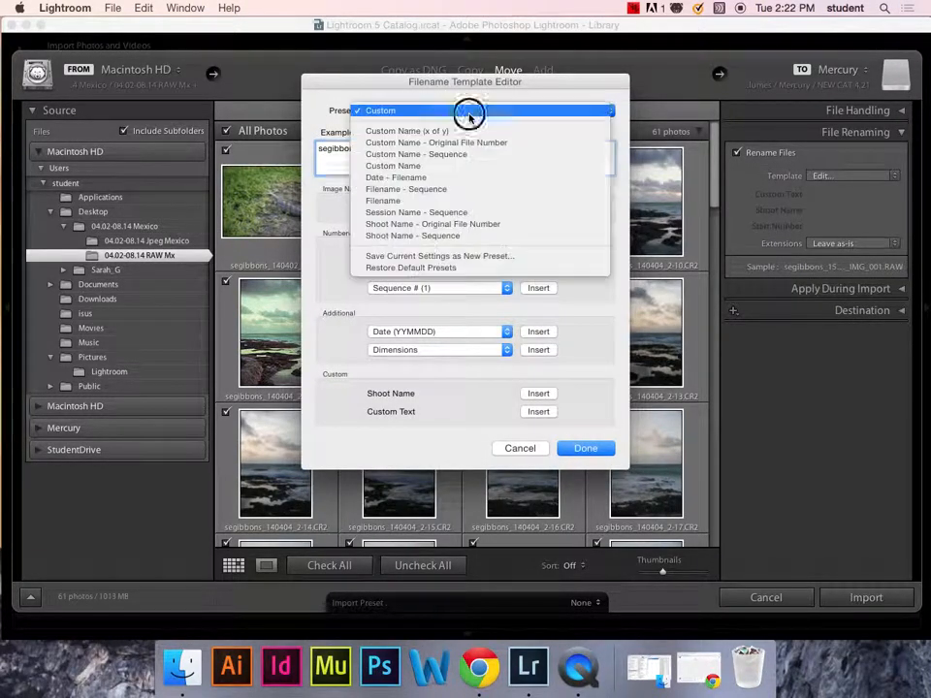
click(503, 257)
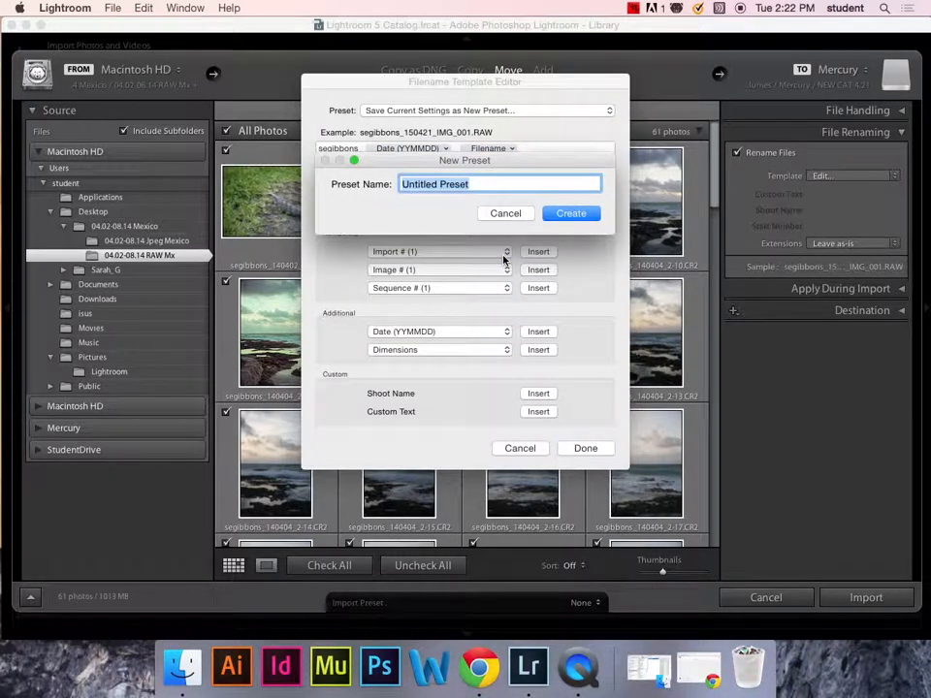
text(Segibbon)
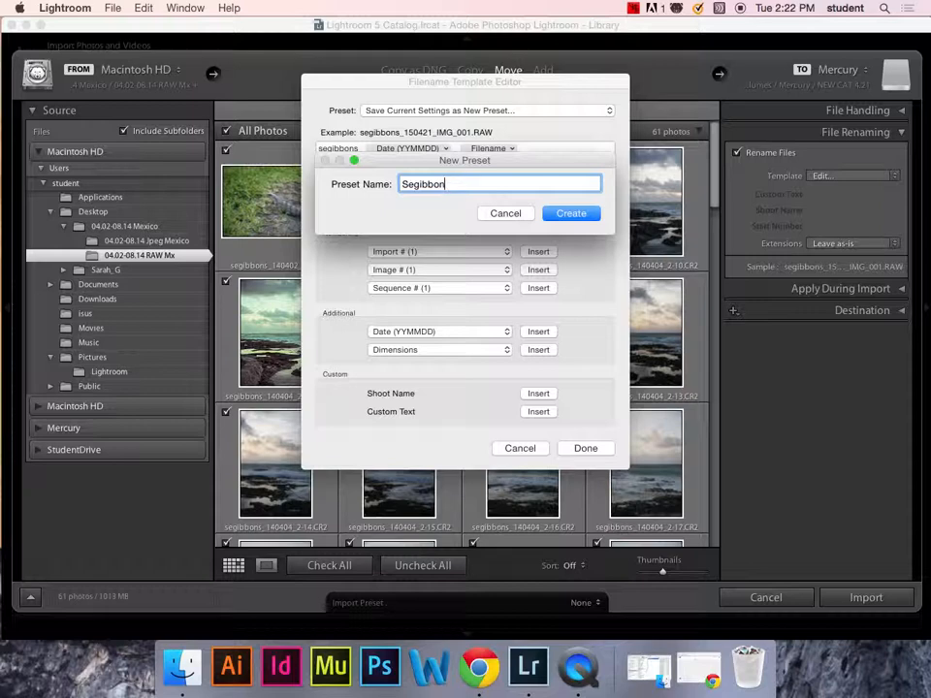
text(s_YYMMDD_ OrgFil)
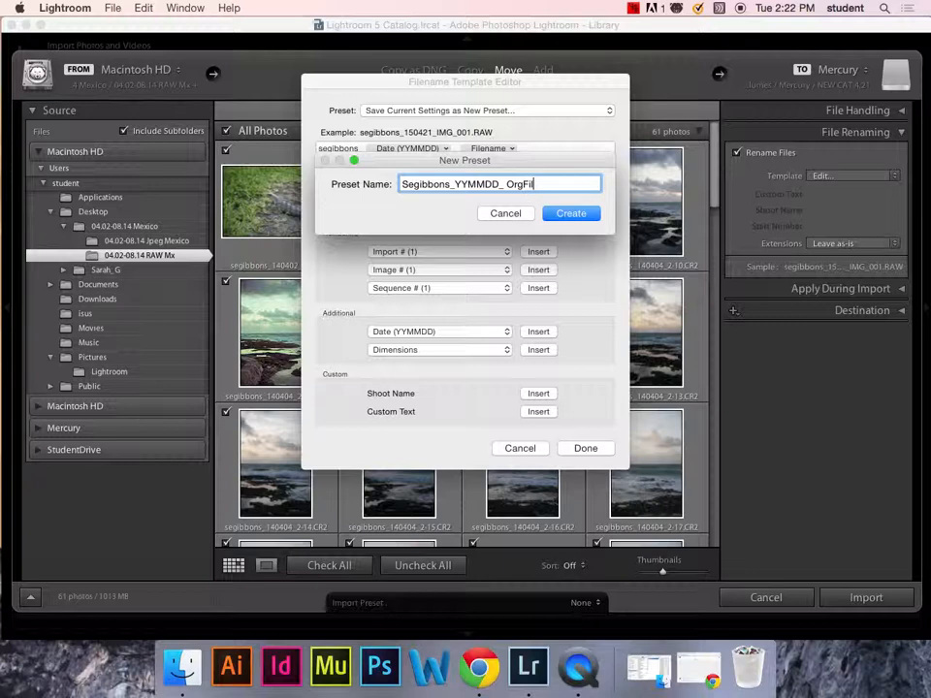
click(571, 213)
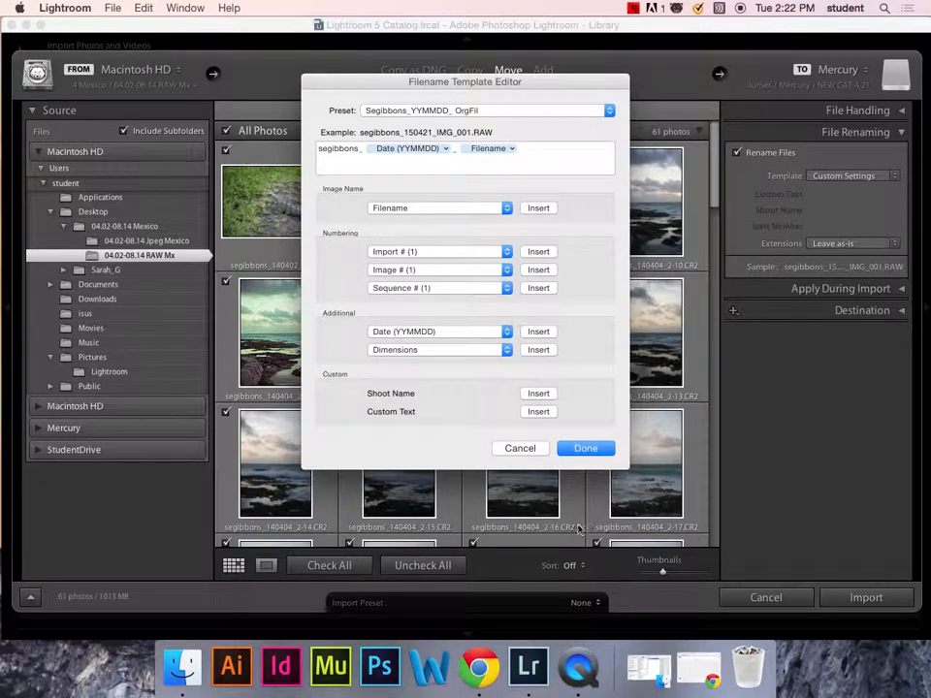
click(609, 448)
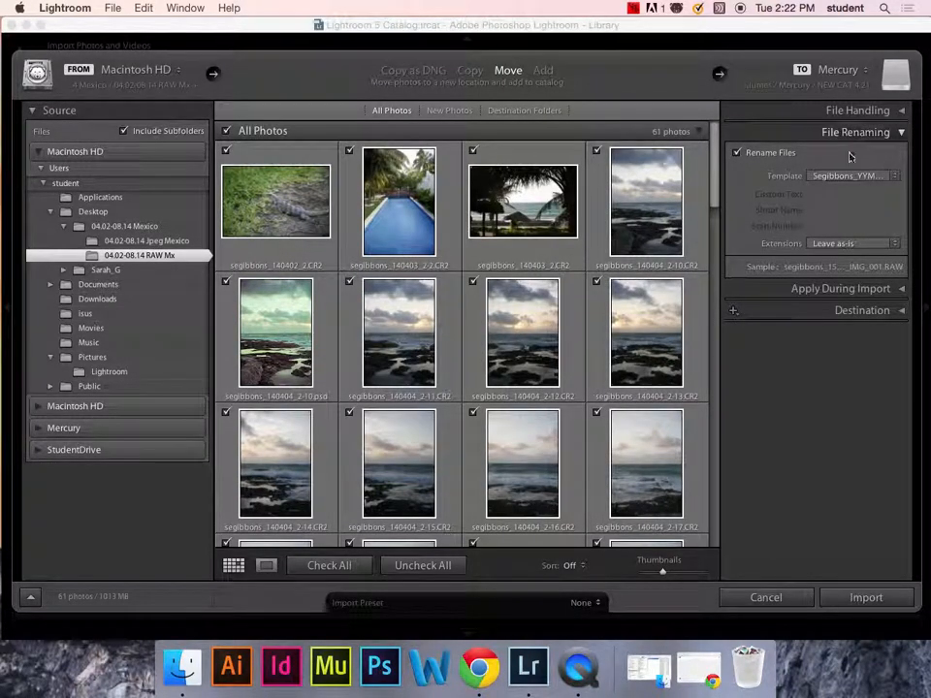
click(902, 290)
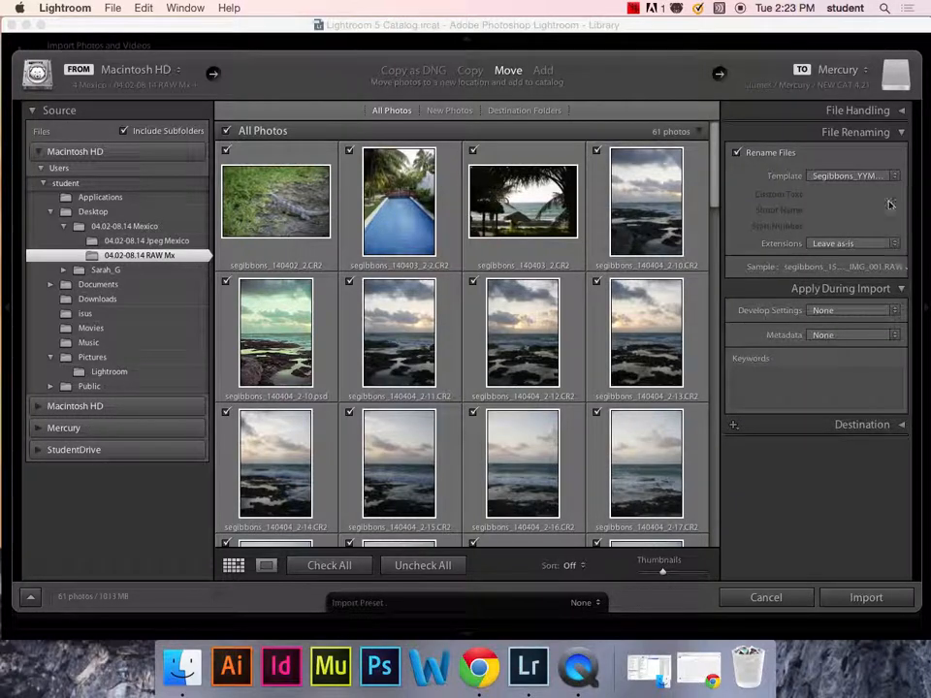
- Collapse the renaming and destination panels and start a new metadata preset
click(901, 132)
click(903, 290)
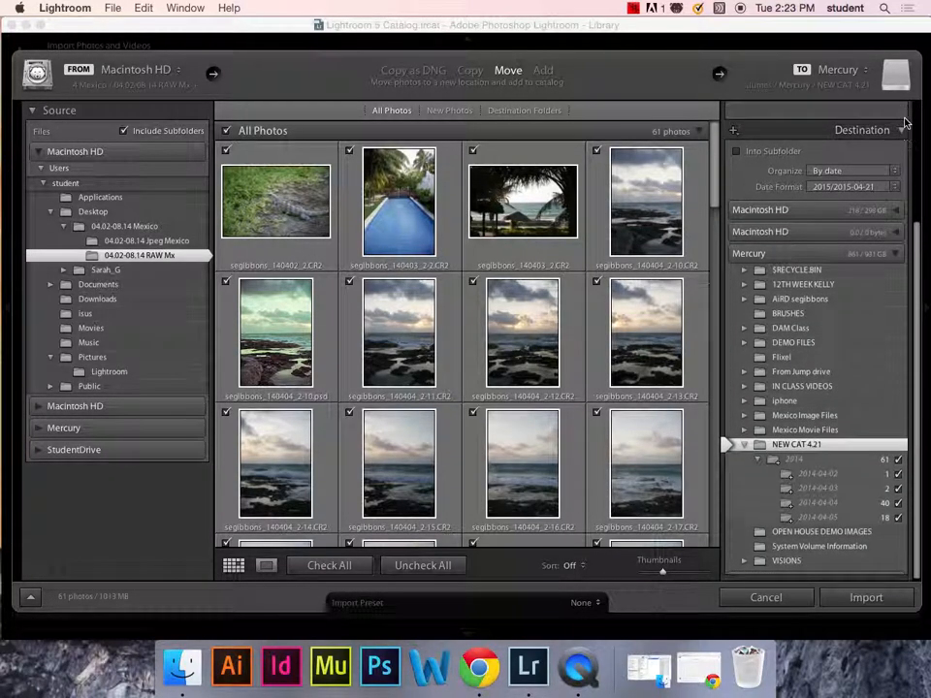
click(902, 129)
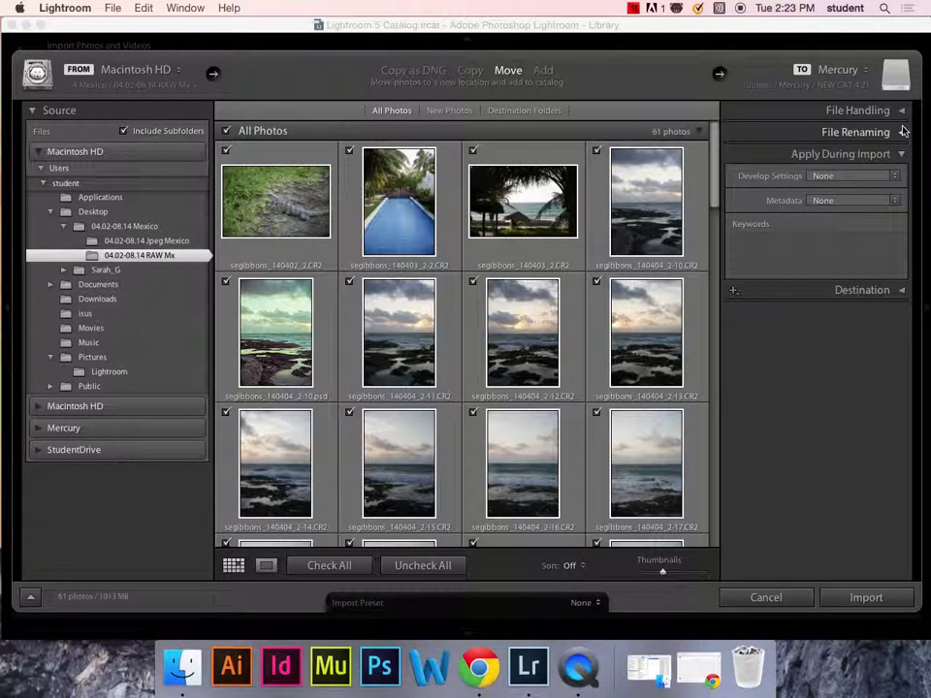
click(874, 201)
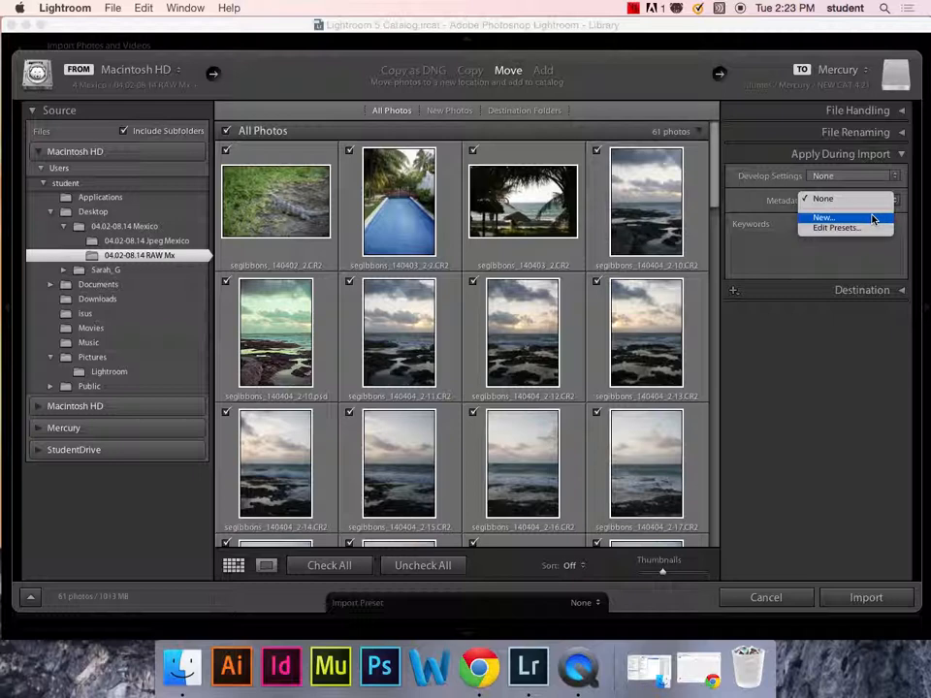
click(872, 218)
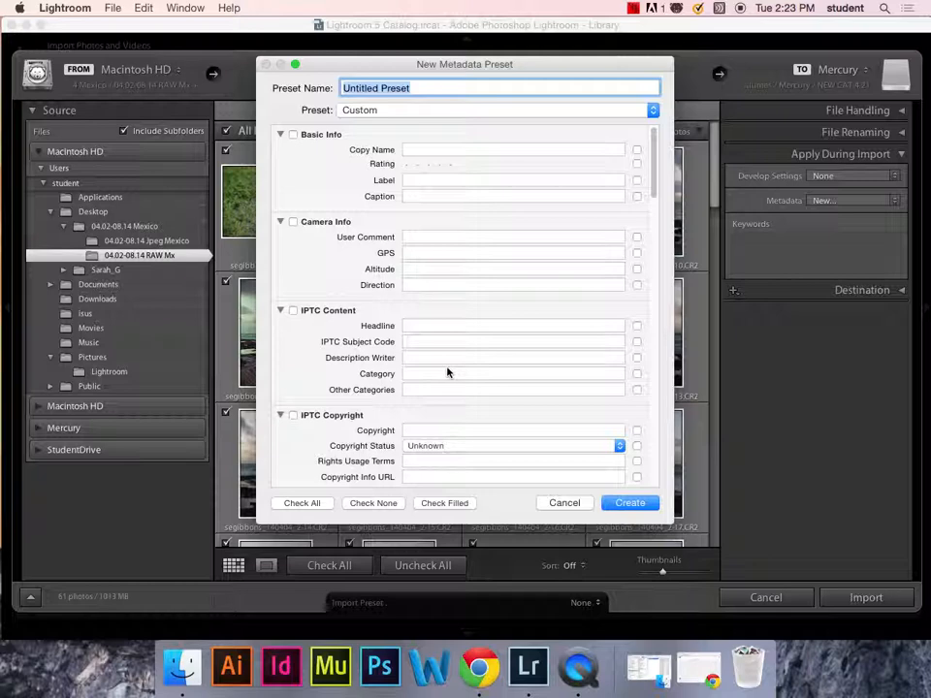
- Set the preset's Copyright Status to Copyrighted
click(491, 430)
click(472, 446)
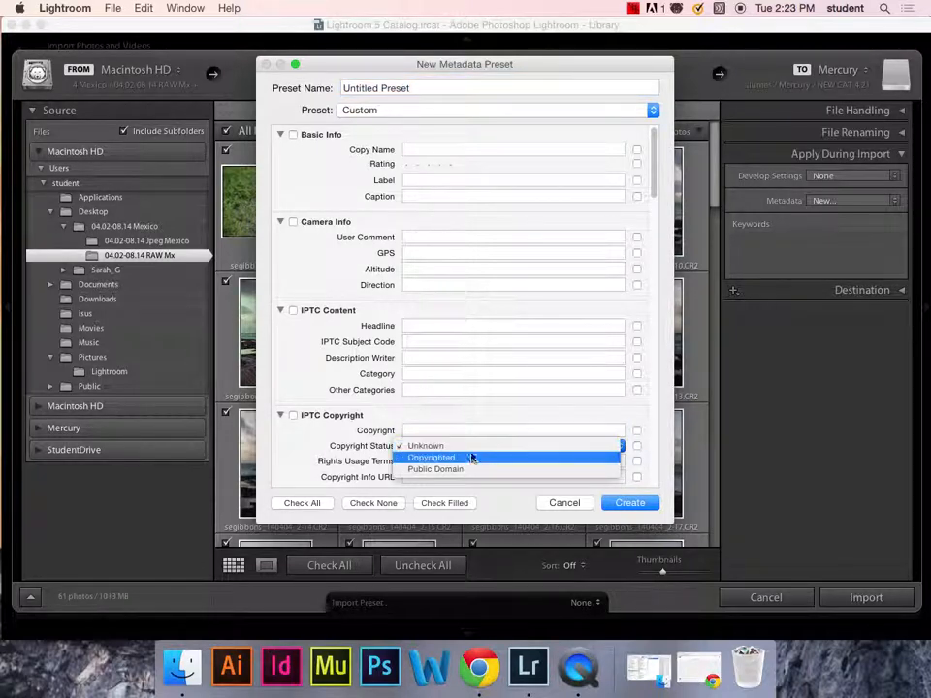
click(472, 458)
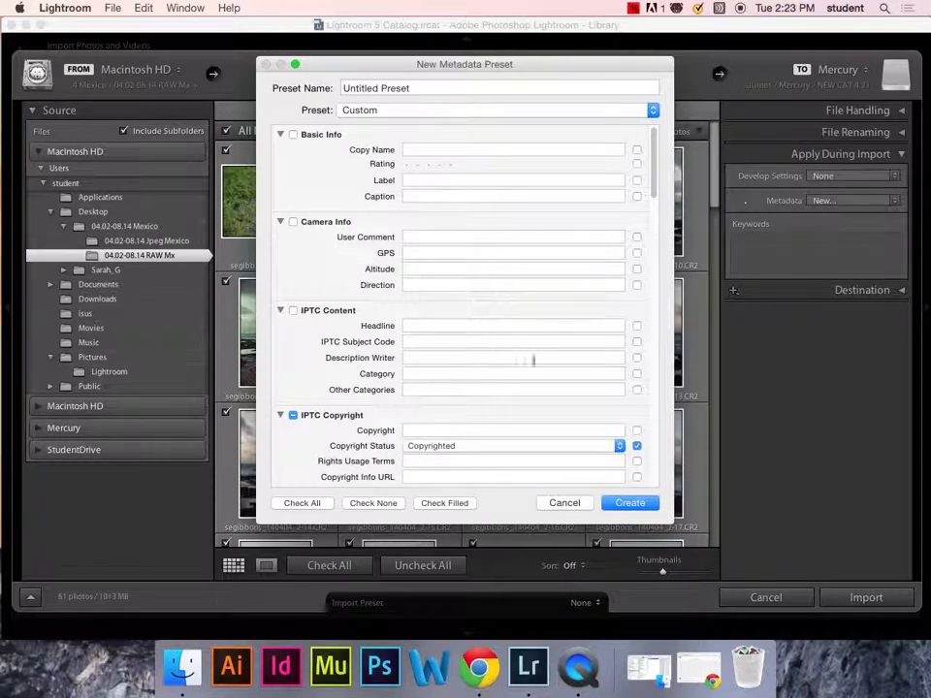
drag(654, 156, 655, 201)
- Enter a © copyright notice with the photographer's name and the website as copyright info URL
click(430, 239)
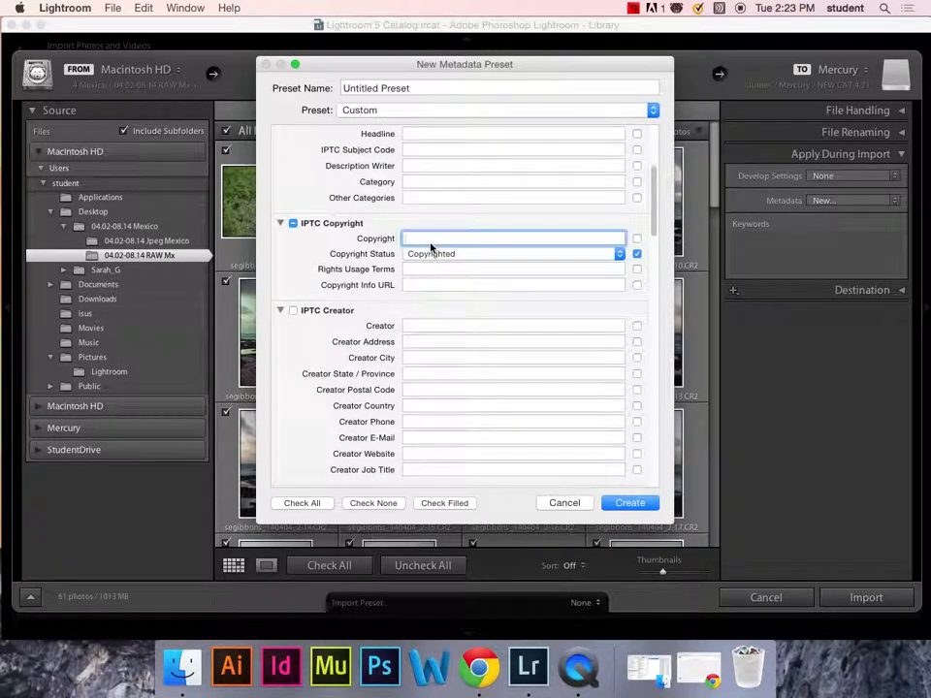
text(Sarah E. Gibbons)
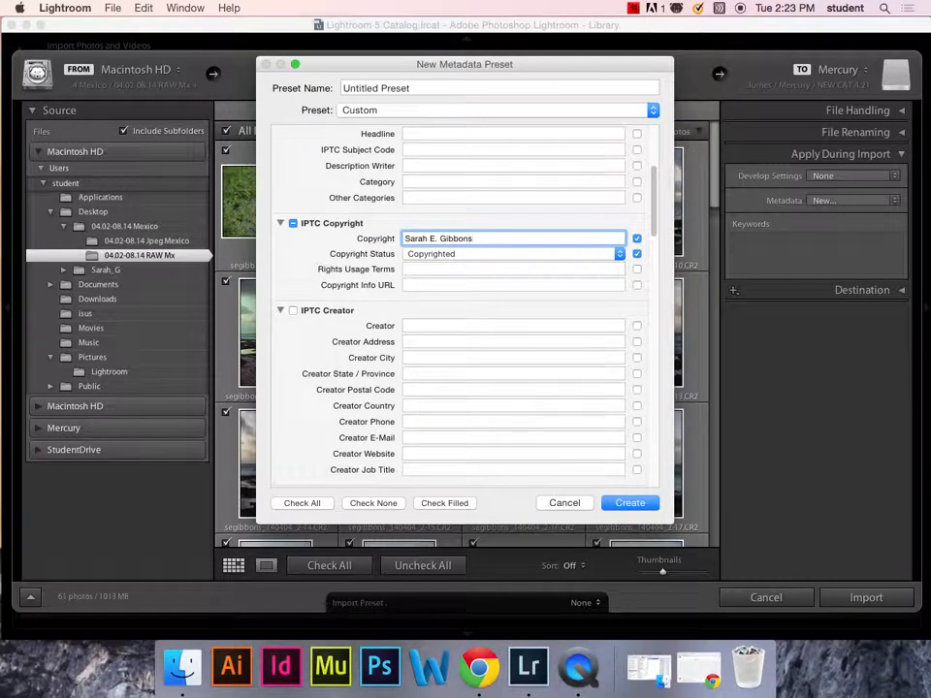
click(432, 286)
text(wegibbons.com)
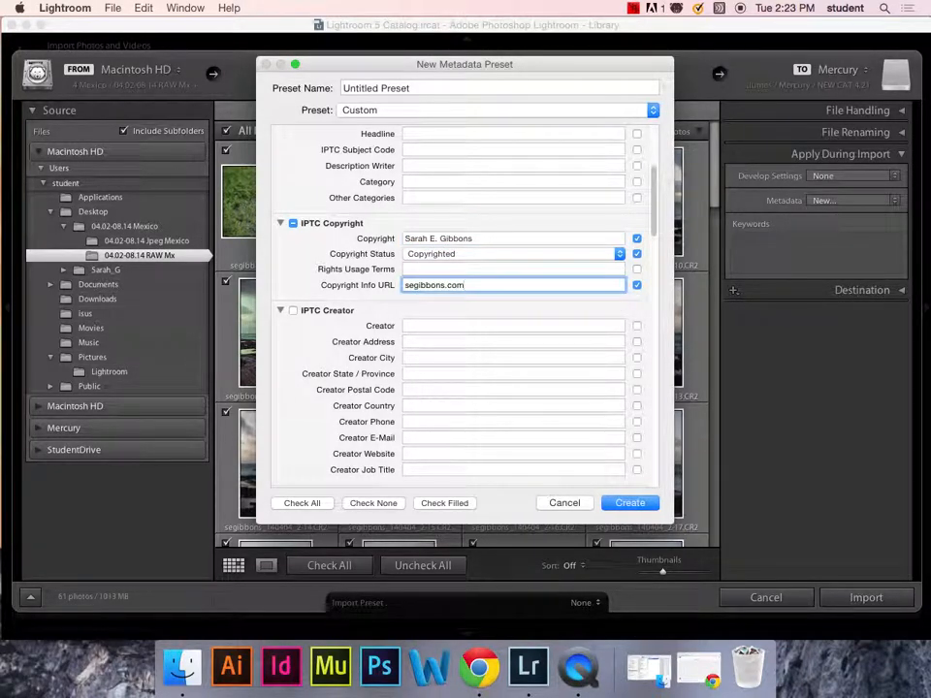
click(406, 242)
click(405, 240)
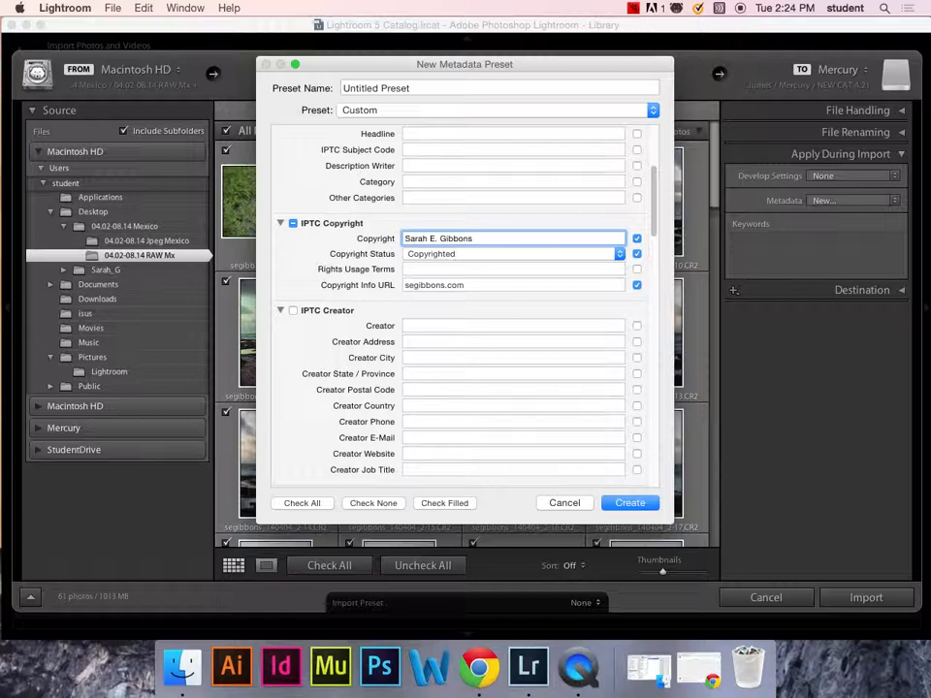
text(©b)
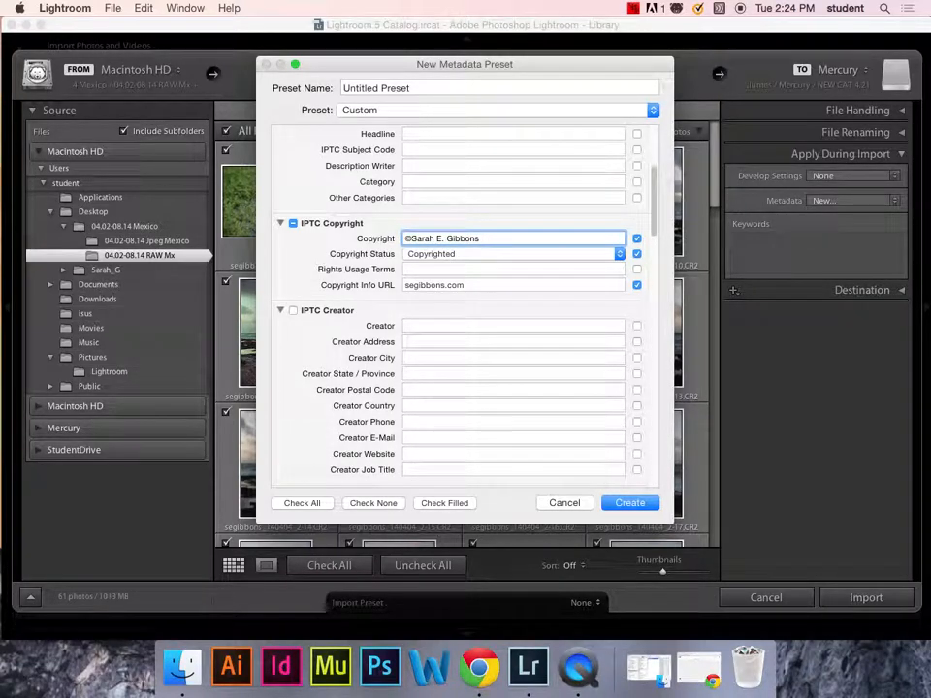
key(BackSpace)
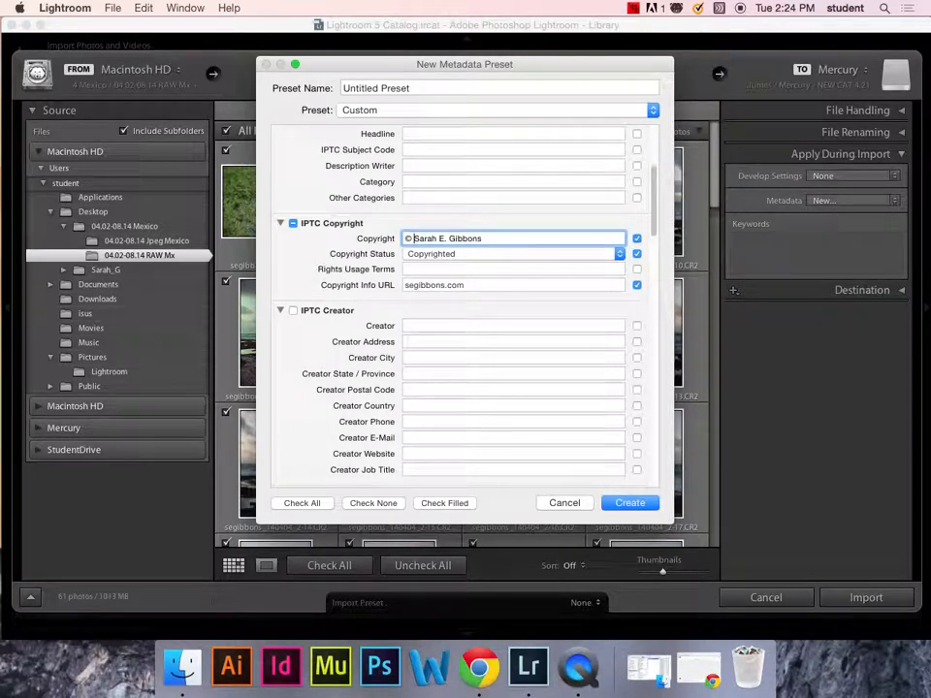
click(424, 325)
- Fill in the creator's name, city, state, postal code and country USA
text(Sa)
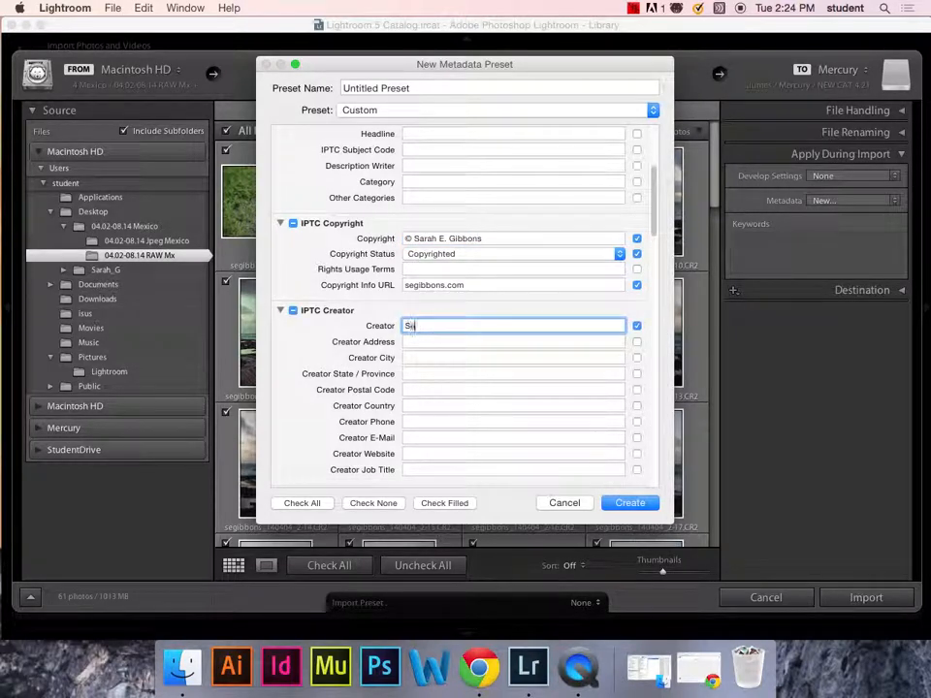
text(rah E. Gibbons)
key(Tab)
key(Tab)
text(D)
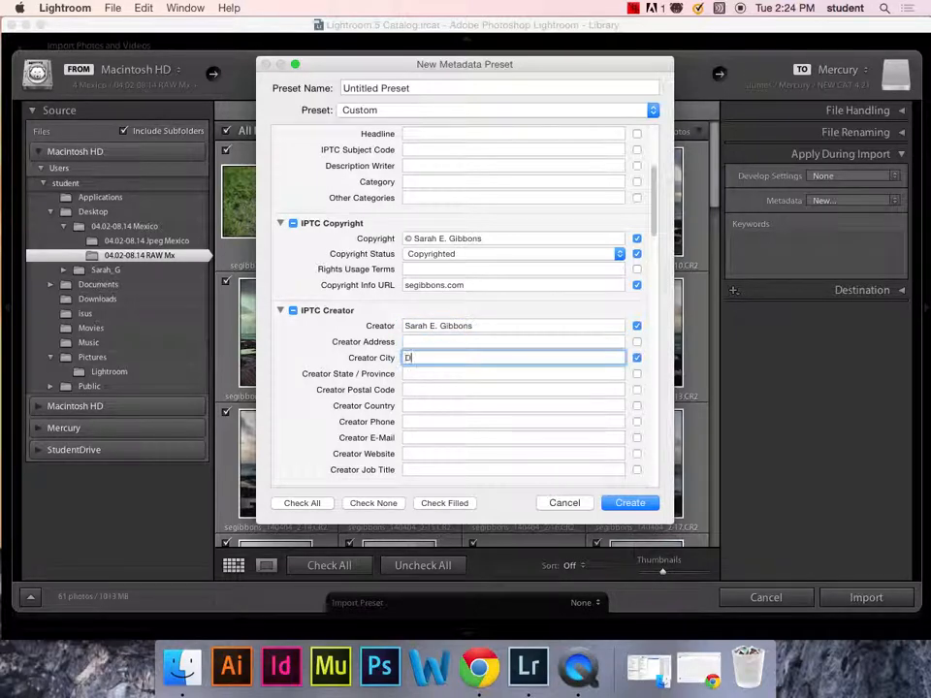
text(urham)
key(Tab)
text(NC)
key(Tab)
text(277)
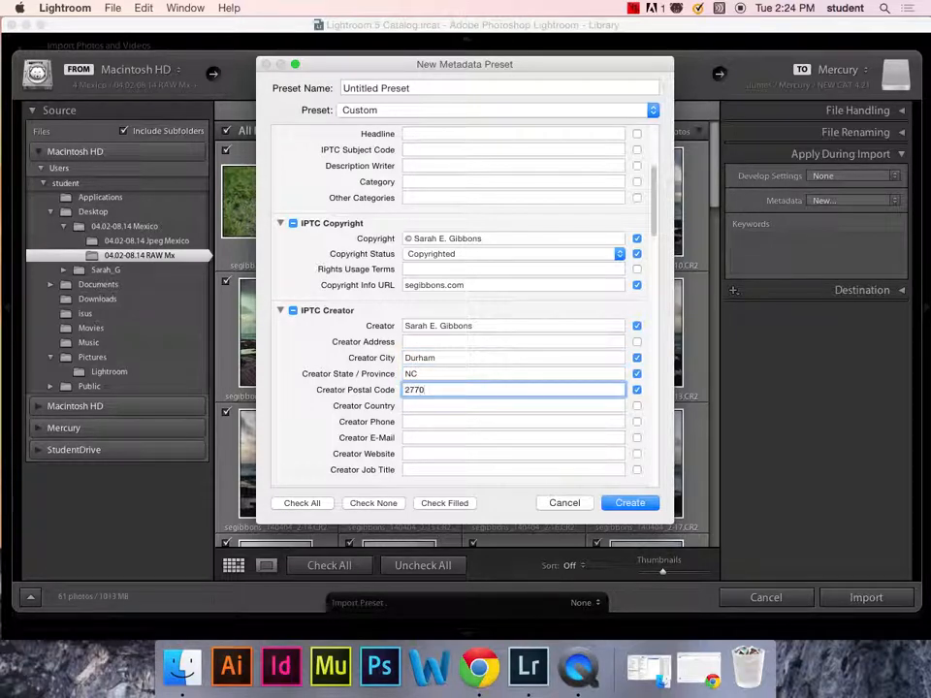
key(Tab)
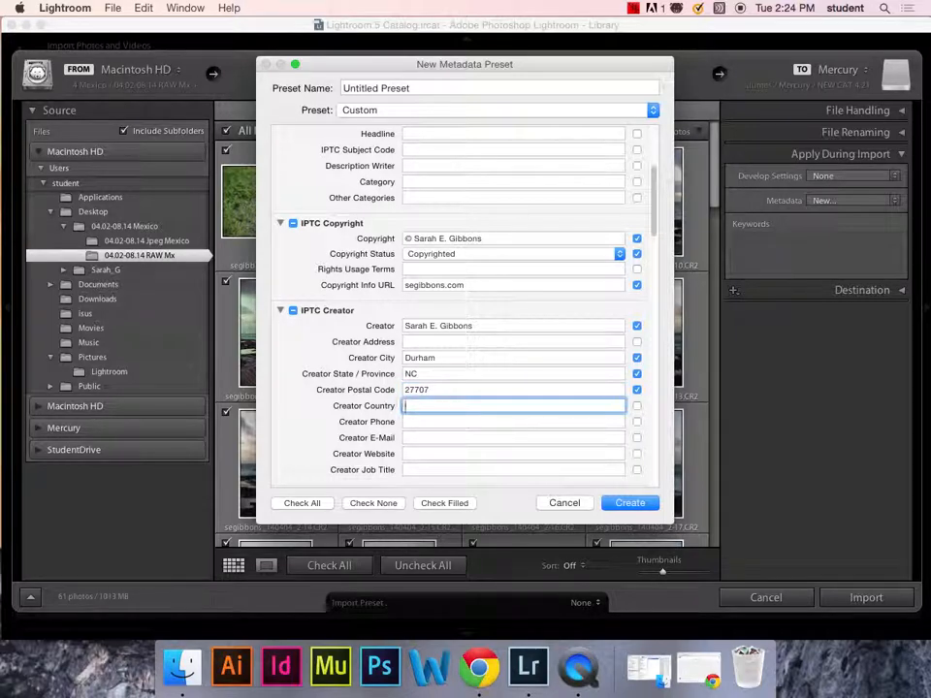
text(USA)
- Enter the creator's phone number and e-mail address
click(457, 421)
text((XX)
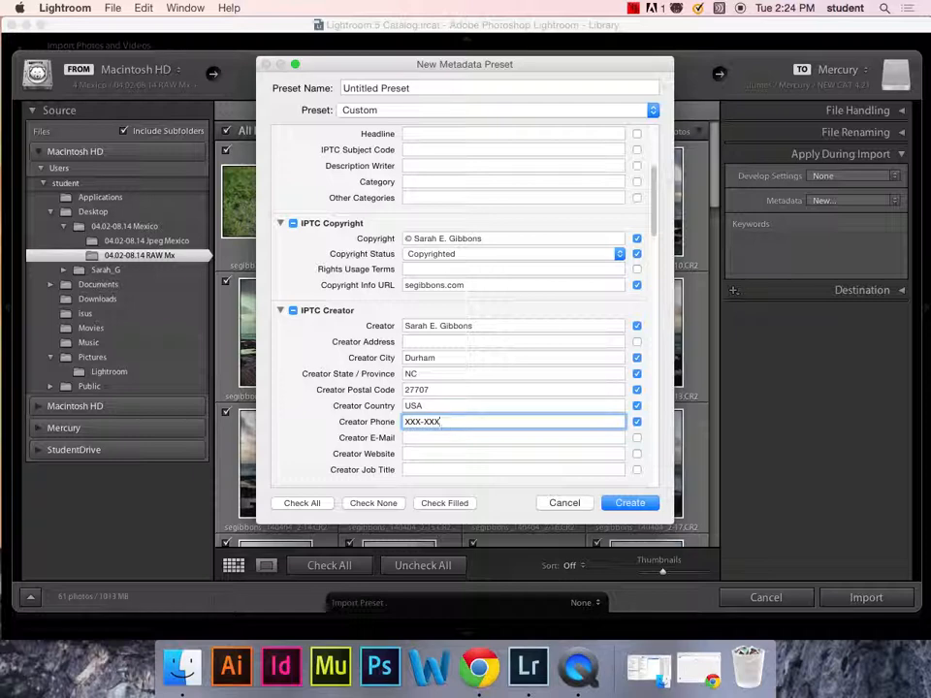
click(476, 437)
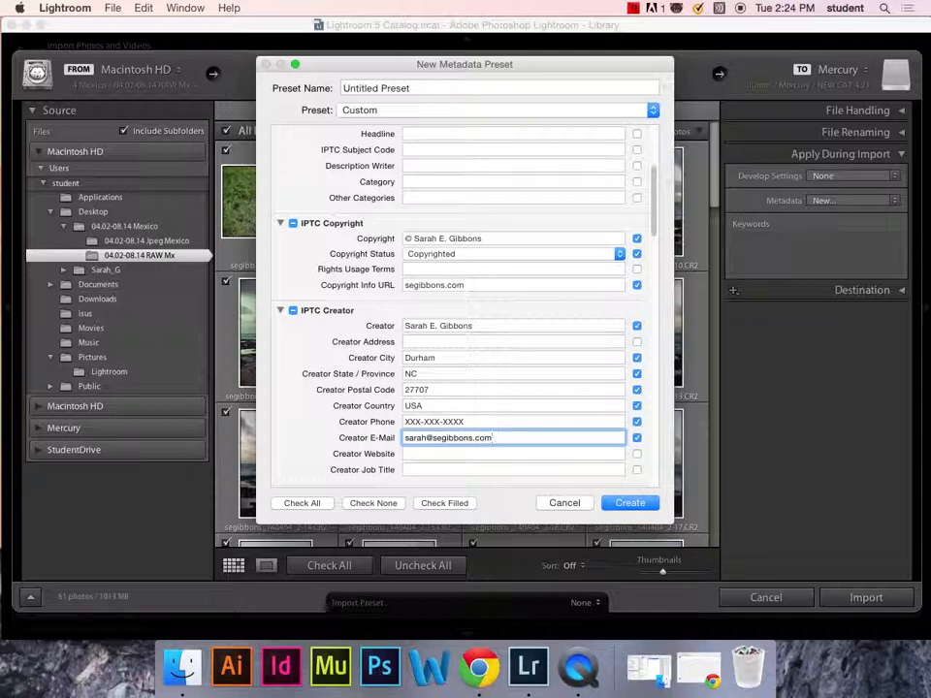
key(Tab)
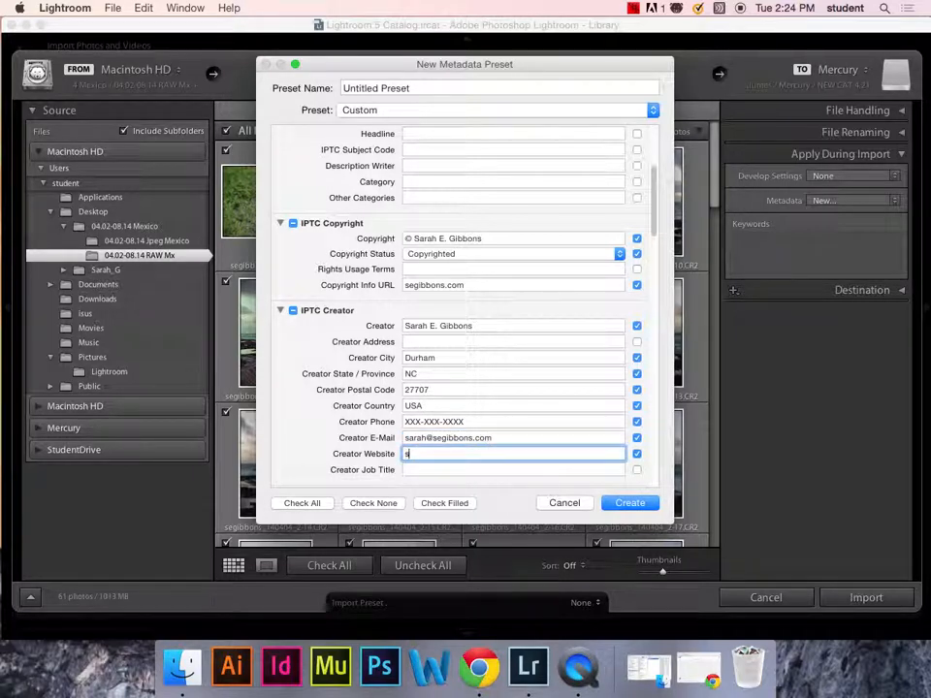
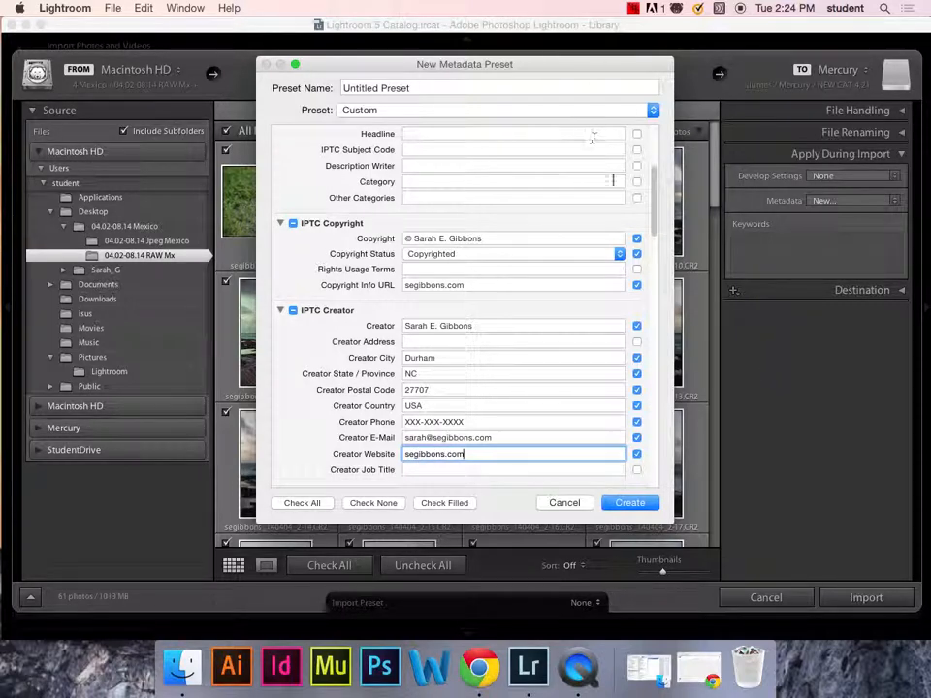
drag(656, 204, 643, 250)
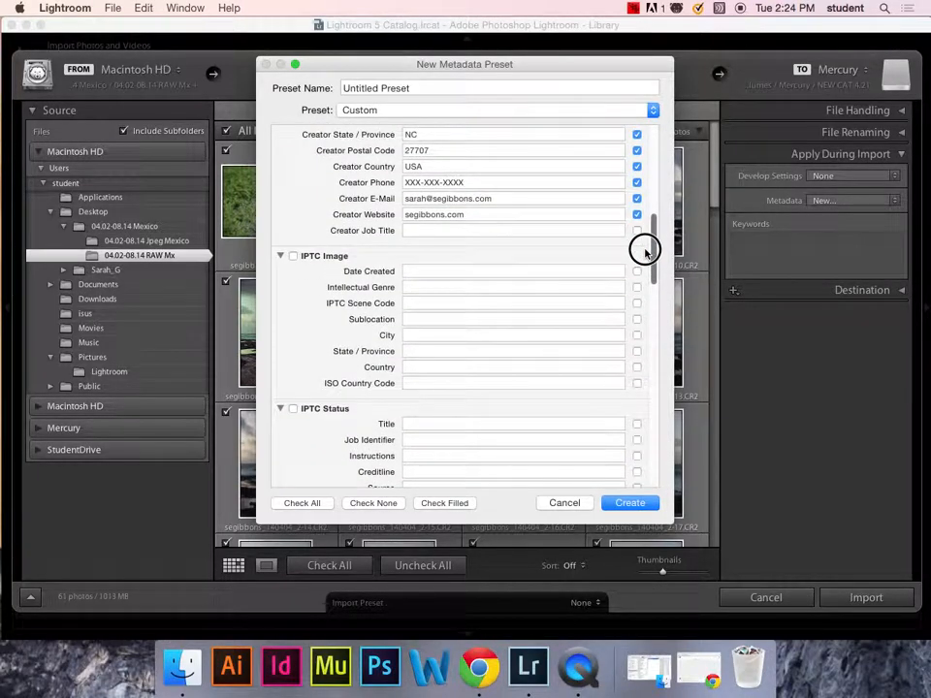
drag(644, 251, 646, 253)
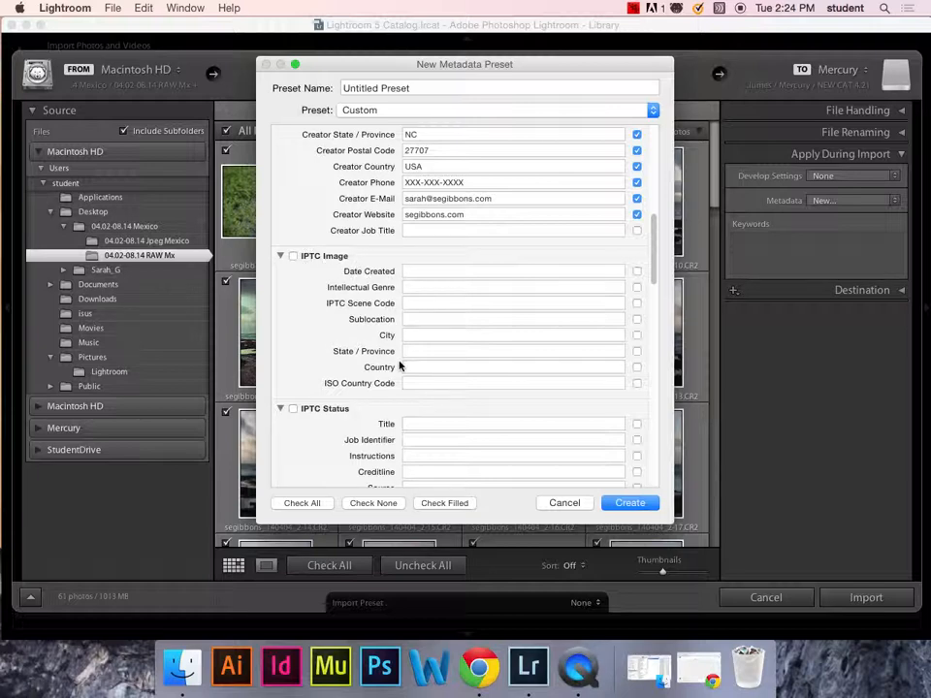
drag(655, 279, 658, 312)
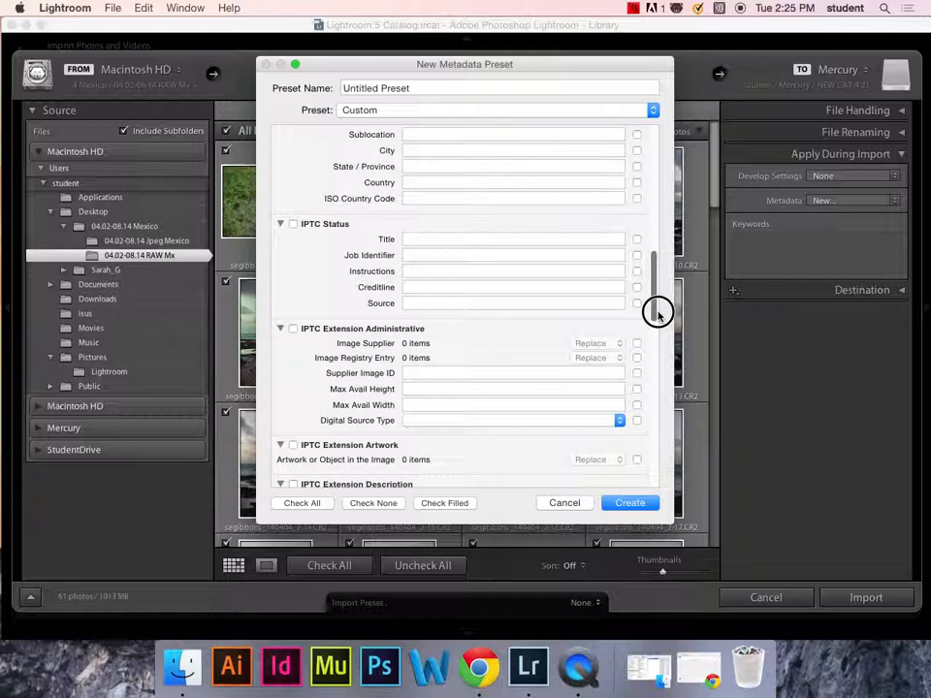
drag(658, 312, 660, 171)
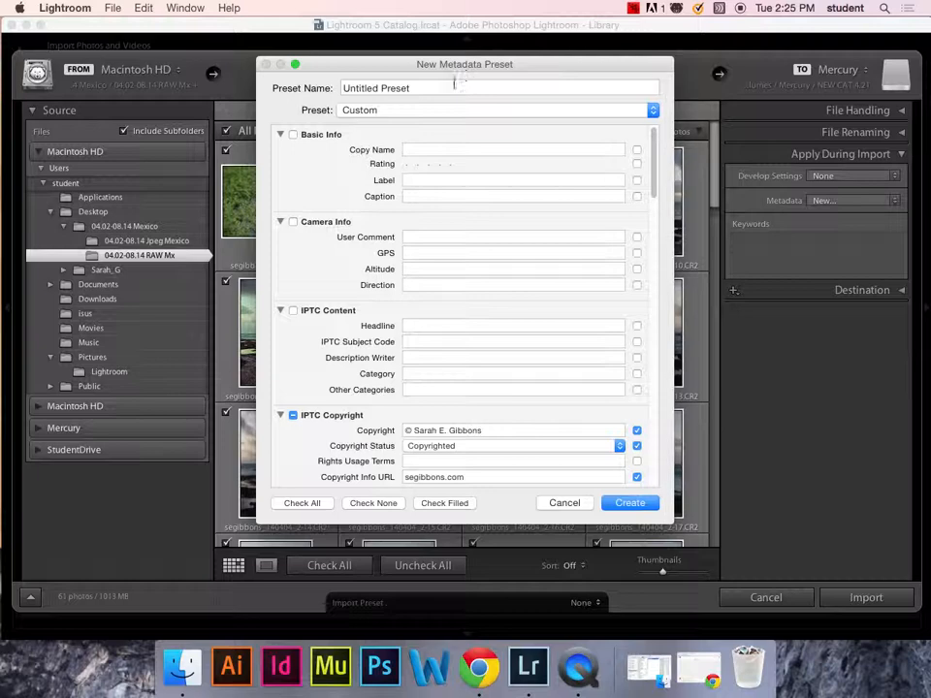
click(437, 111)
- Save the settings as a new metadata preset named after the photographer and create it
click(439, 132)
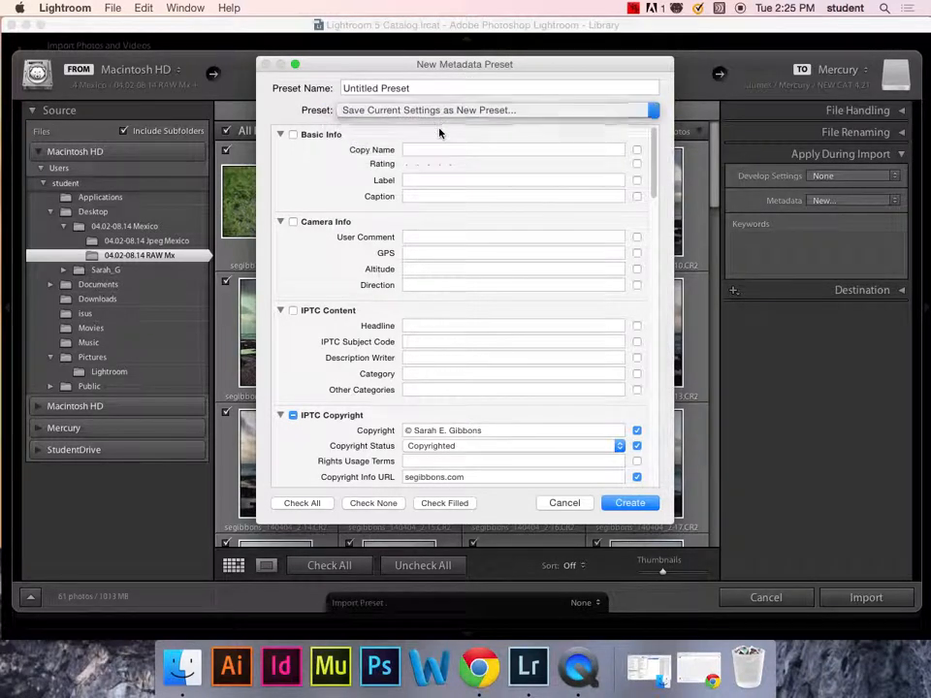
text(Se)
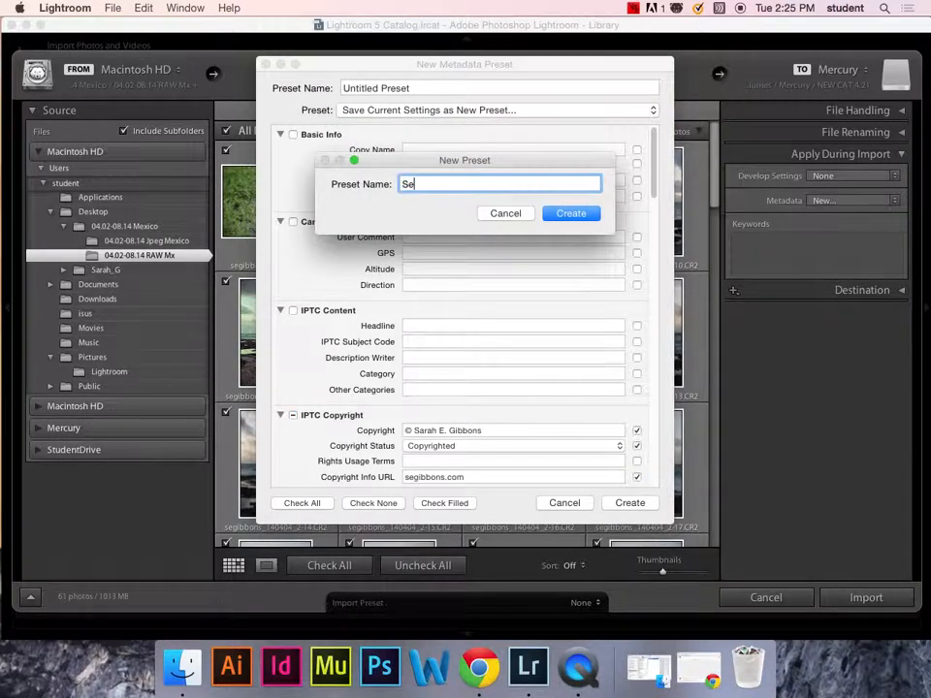
text(rah E. gib)
key(BackSpace)
key(BackSpace)
key(BackSpace)
text(Bibbo)
click(572, 212)
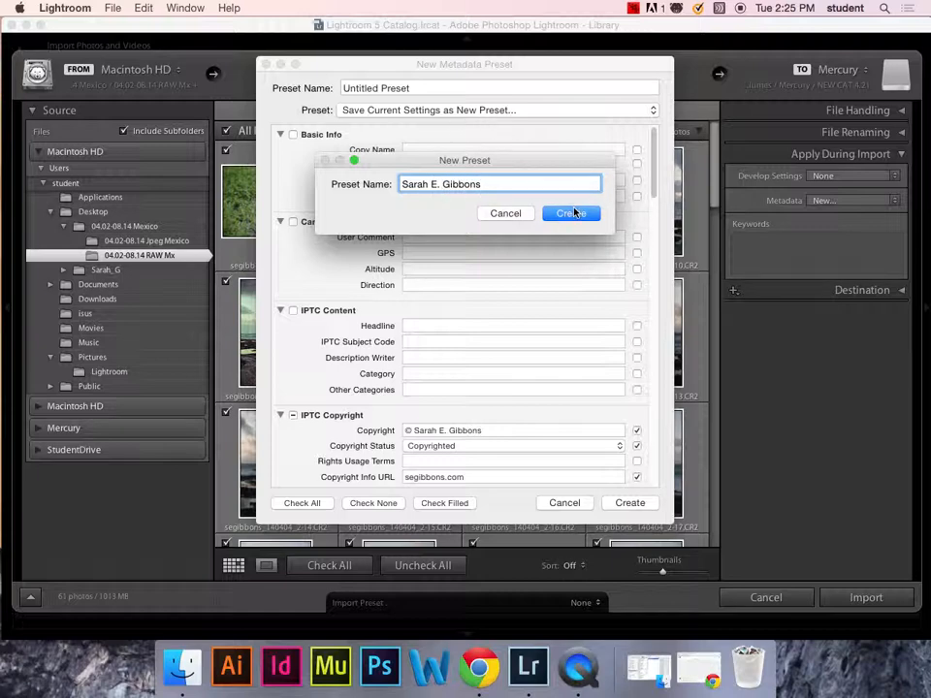
click(645, 502)
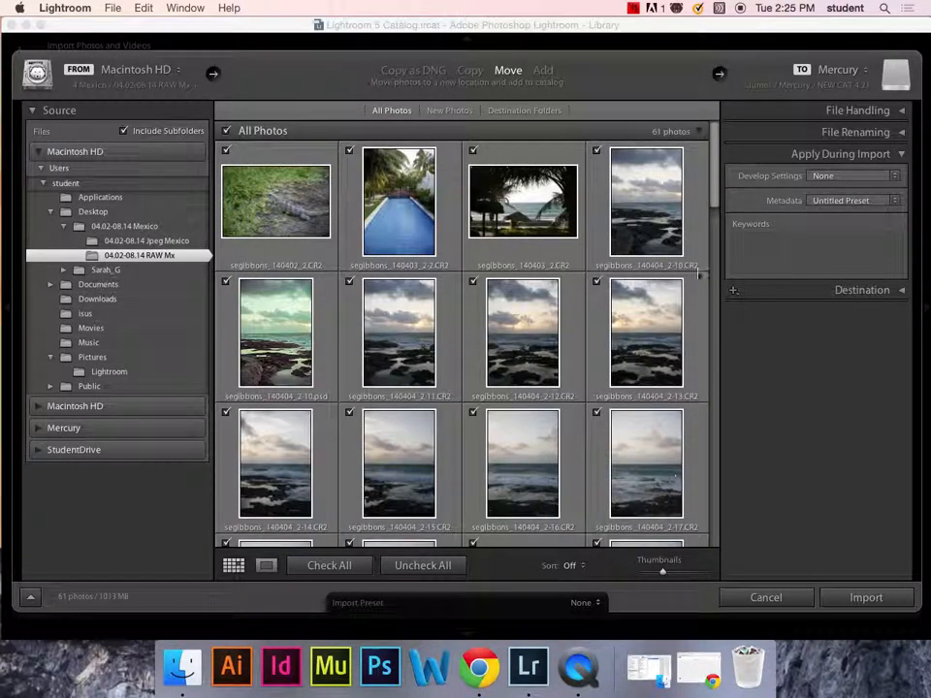
click(894, 201)
- Choose the photographer's metadata preset for the import, then move down to the Keywords box
click(845, 188)
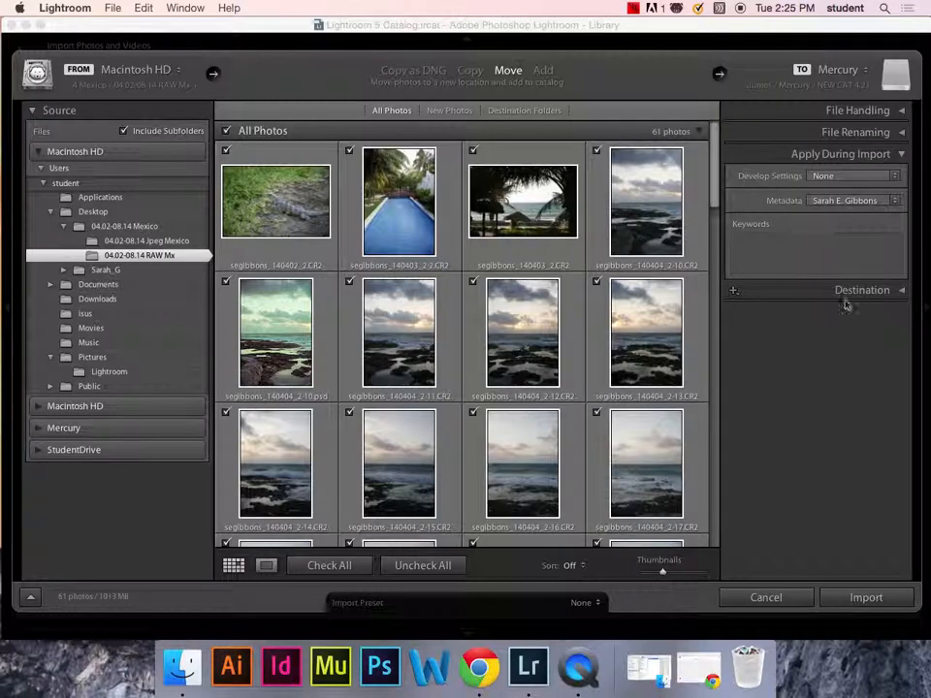
scroll(717, 183, down, 2)
drag(717, 183, 698, 161)
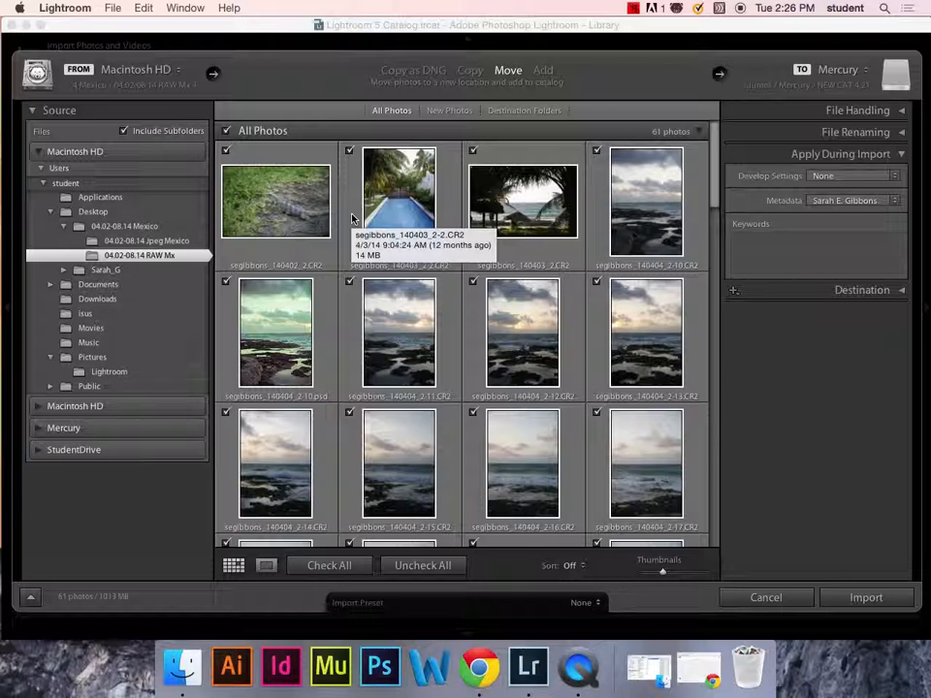
click(841, 268)
- Finish the import keywords as 'Vacation, Mexico' and expand the Destination settings
text(Mexico)
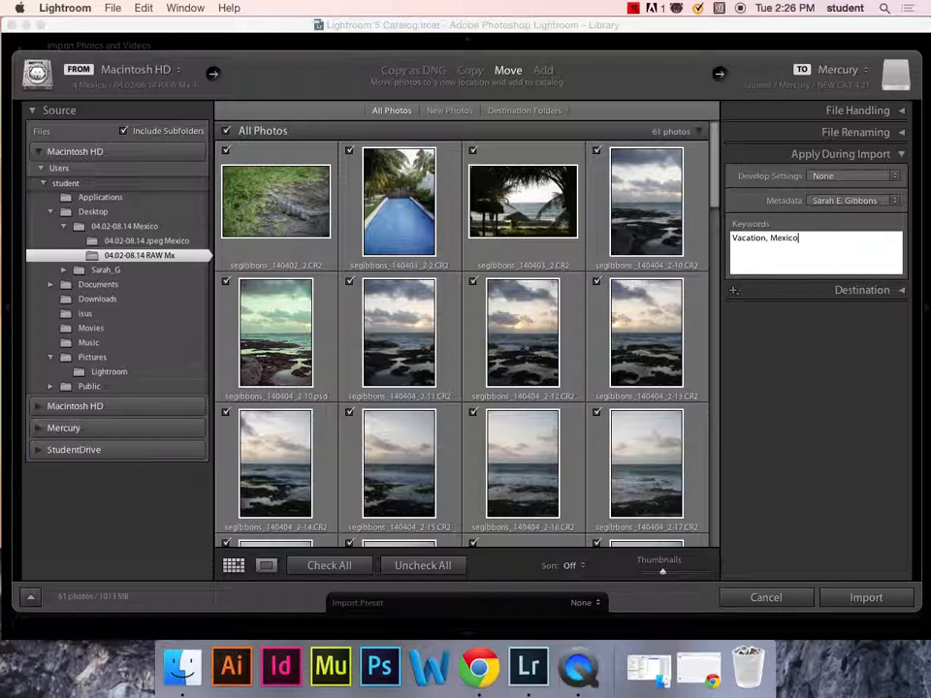
key(Return)
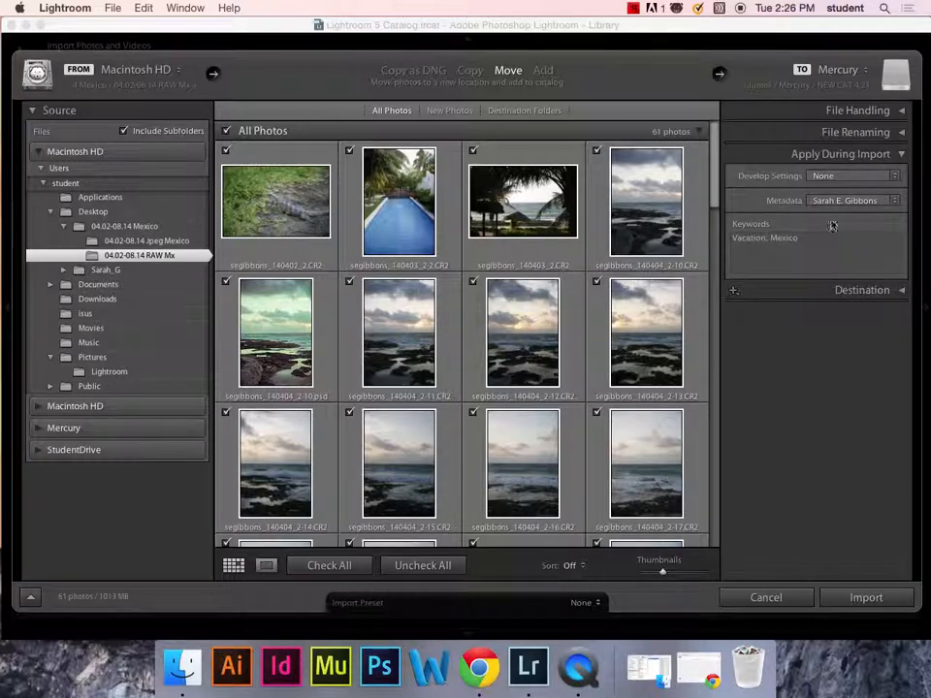
click(904, 292)
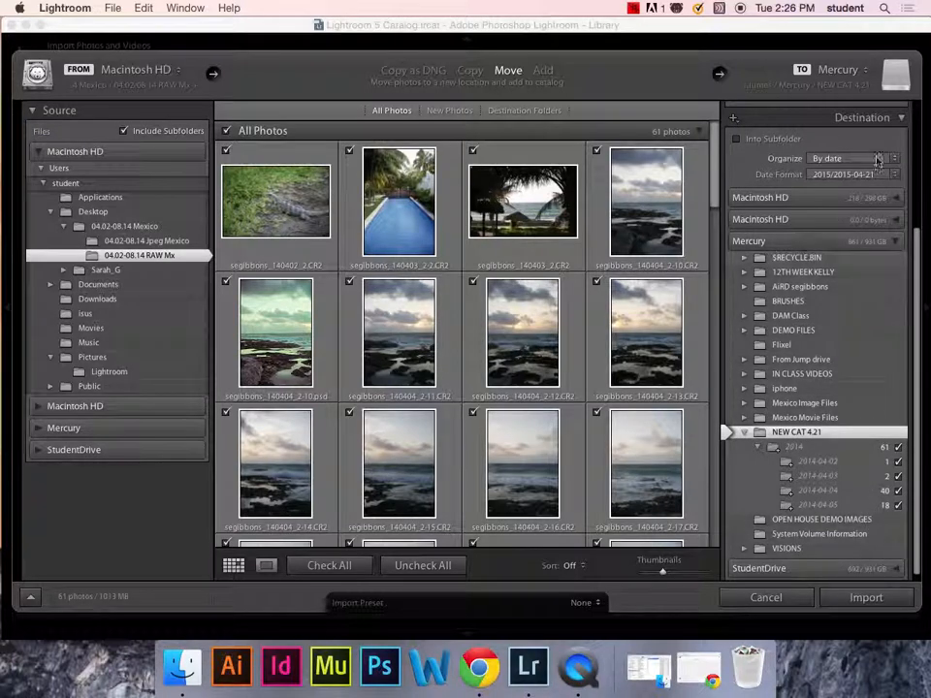
- Verify the destination is the NEW CAT 4.21 folder on Mercury, then expand File Handling
drag(917, 263, 917, 156)
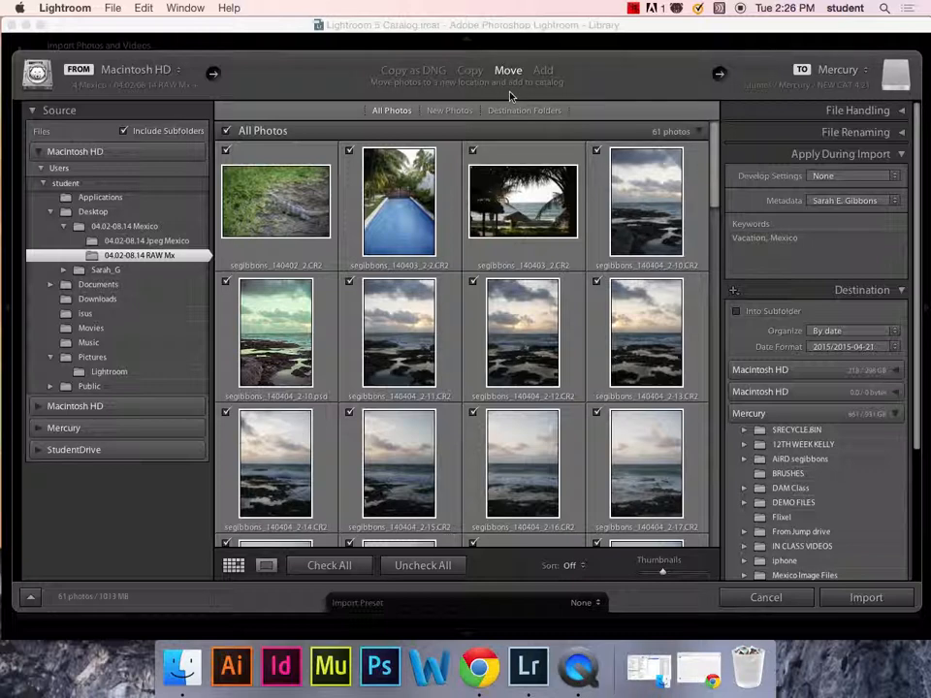
scroll(788, 342, down, 3)
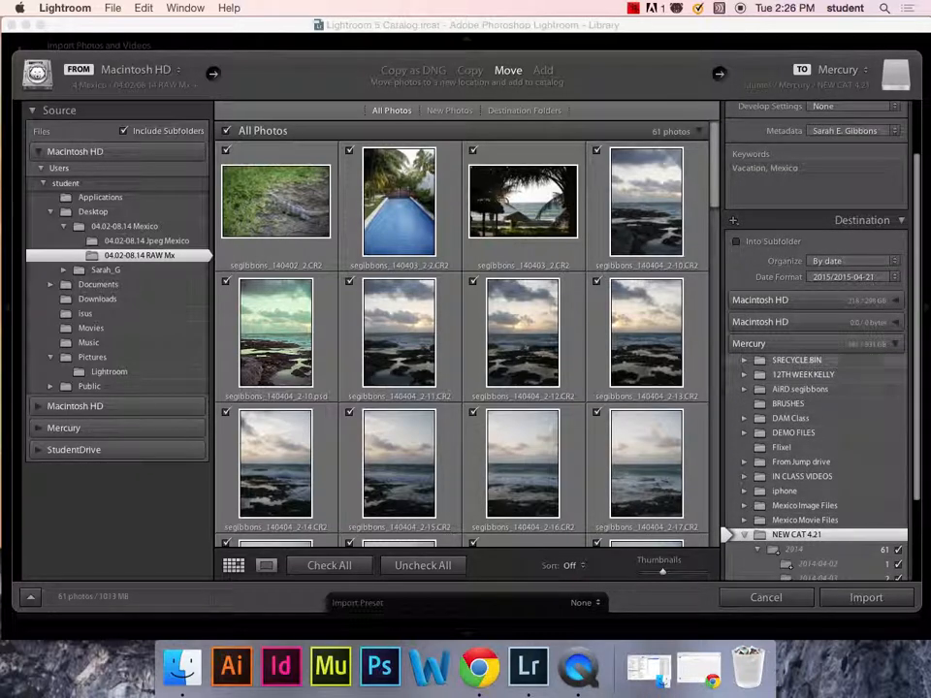
scroll(876, 437, down, 3)
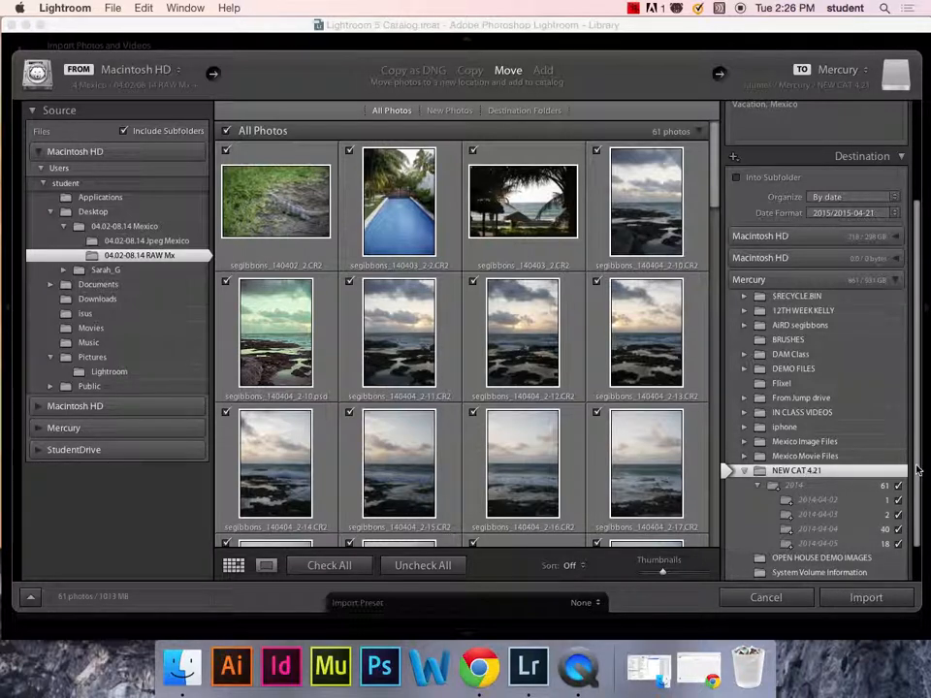
scroll(912, 310, up, 3)
click(859, 110)
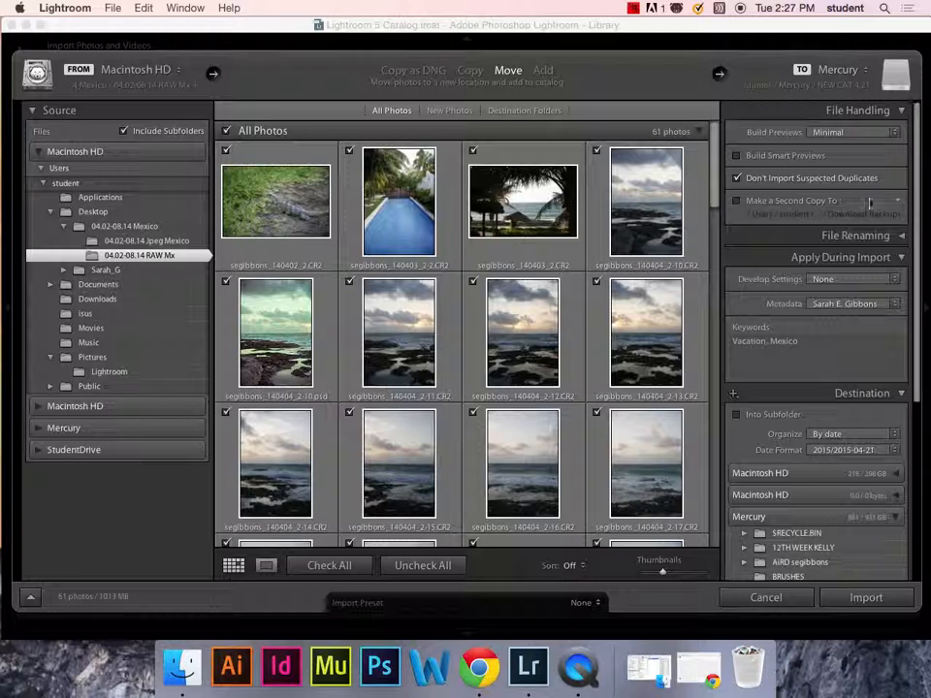
- Review the file renaming settings and photo grid, then import the 61 photos
click(903, 111)
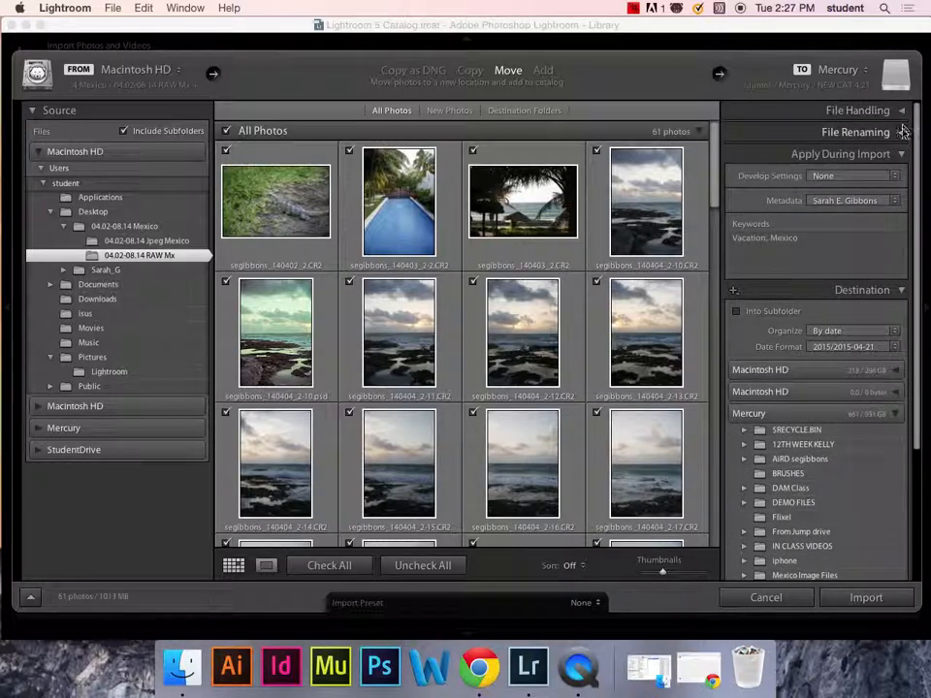
click(901, 131)
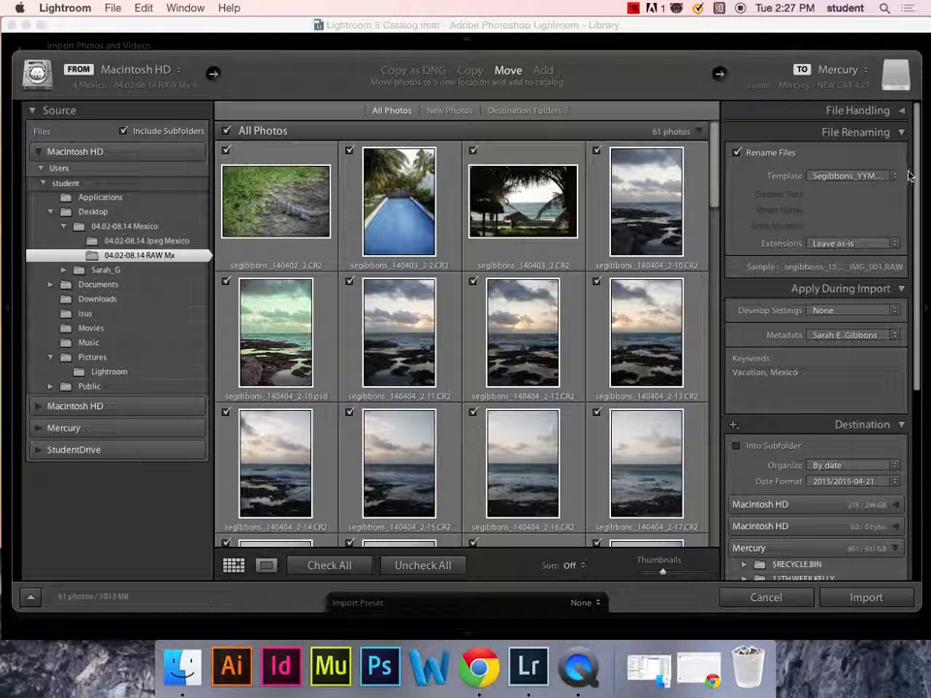
click(900, 132)
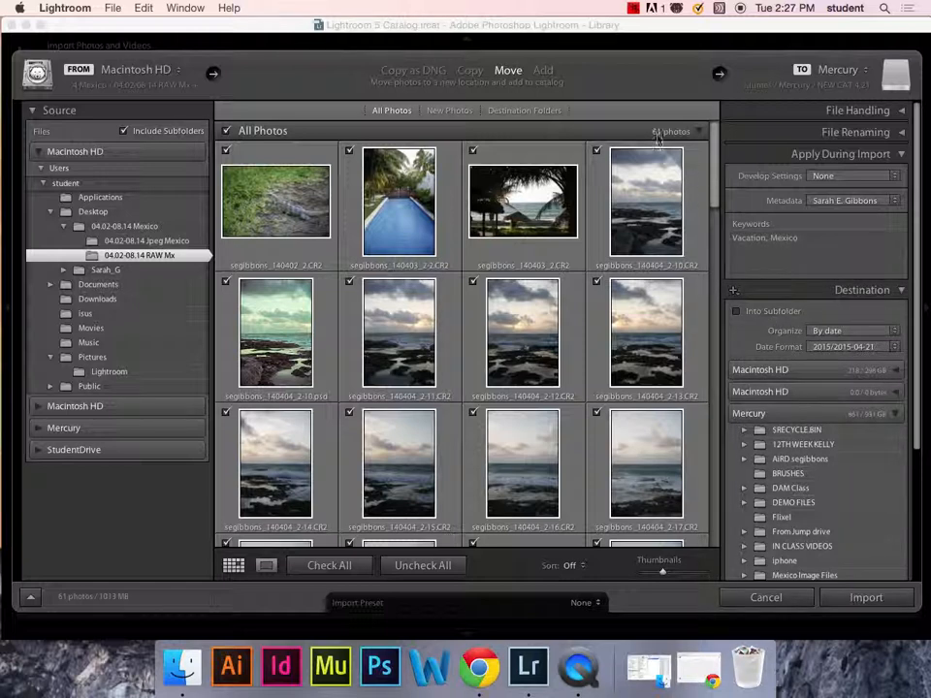
scroll(713, 397, down, 10)
drag(713, 397, 713, 131)
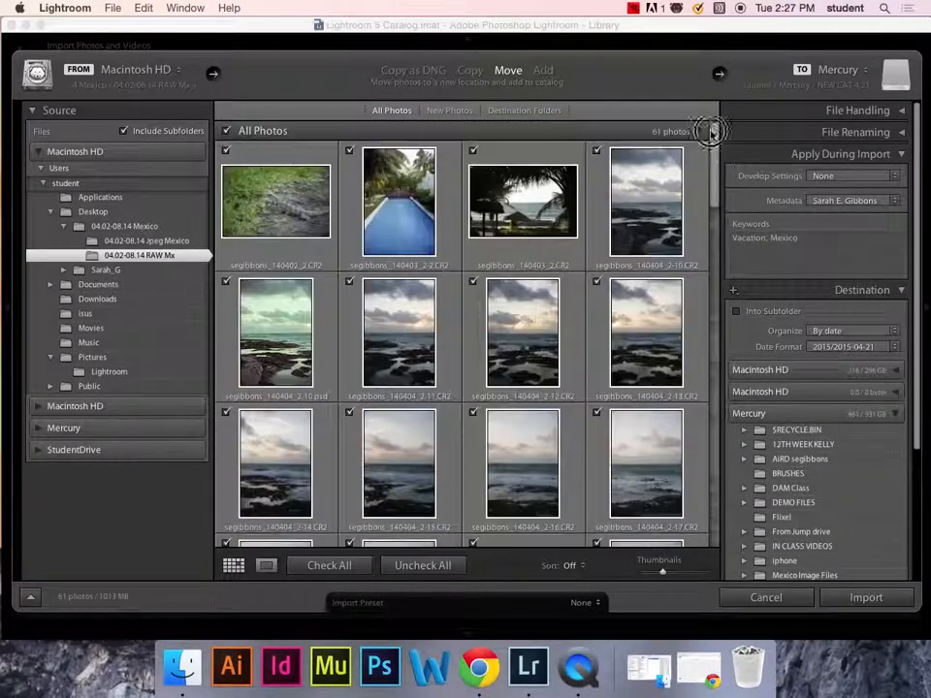
click(866, 598)
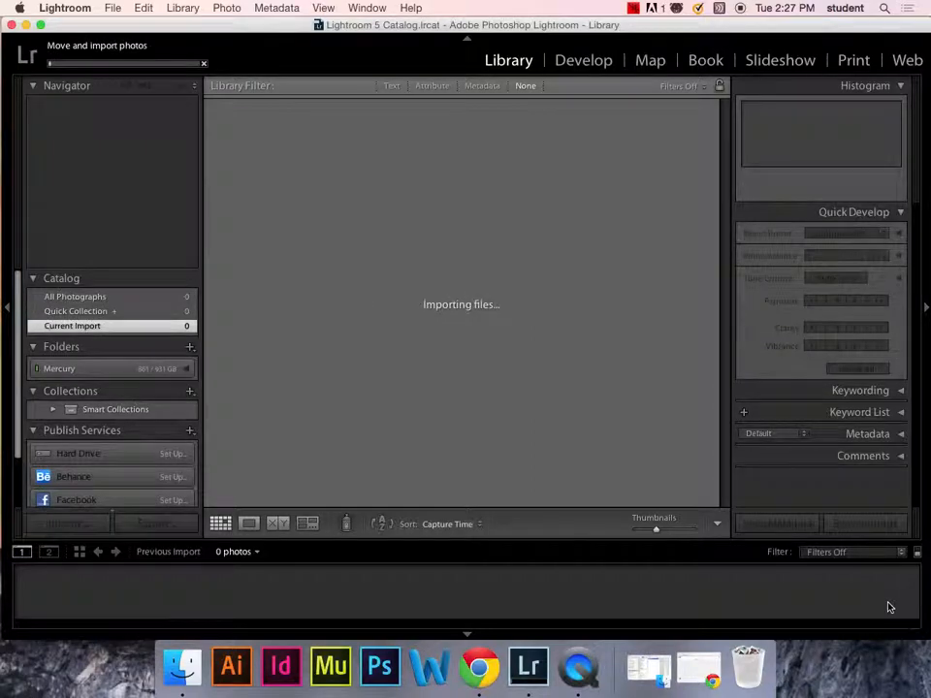